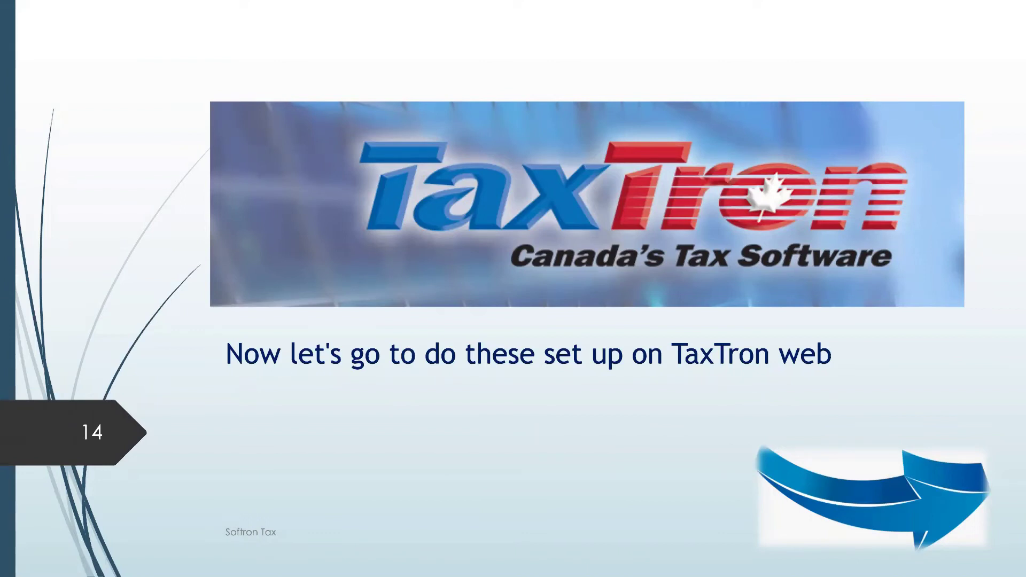
Leave the slide show and switch to the TaxTron web application's sign-in page.
click(513, 37)
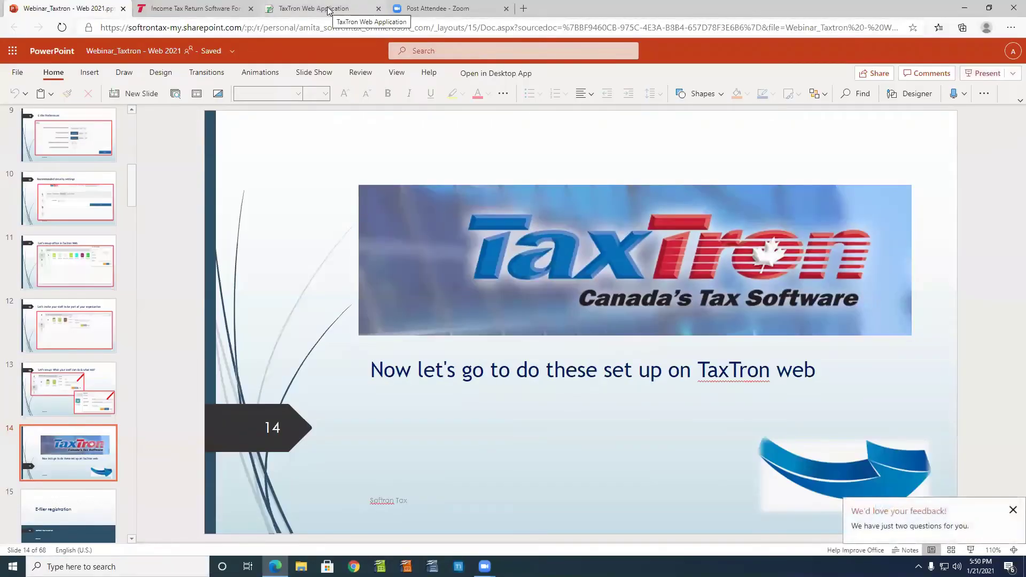
click(329, 10)
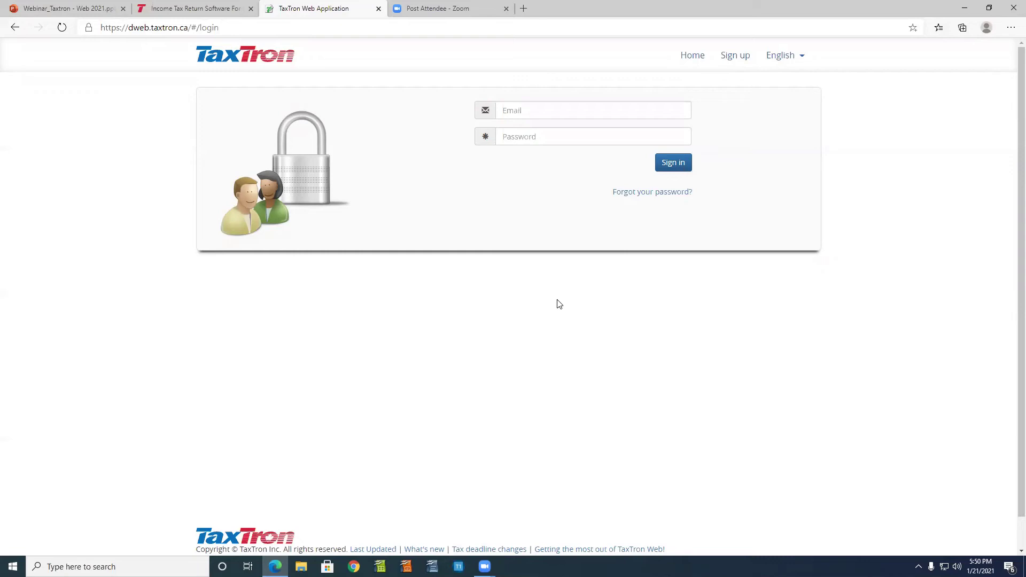
View the sign-up form with the Professional Use type chosen, and return to the sign-in page.
click(736, 56)
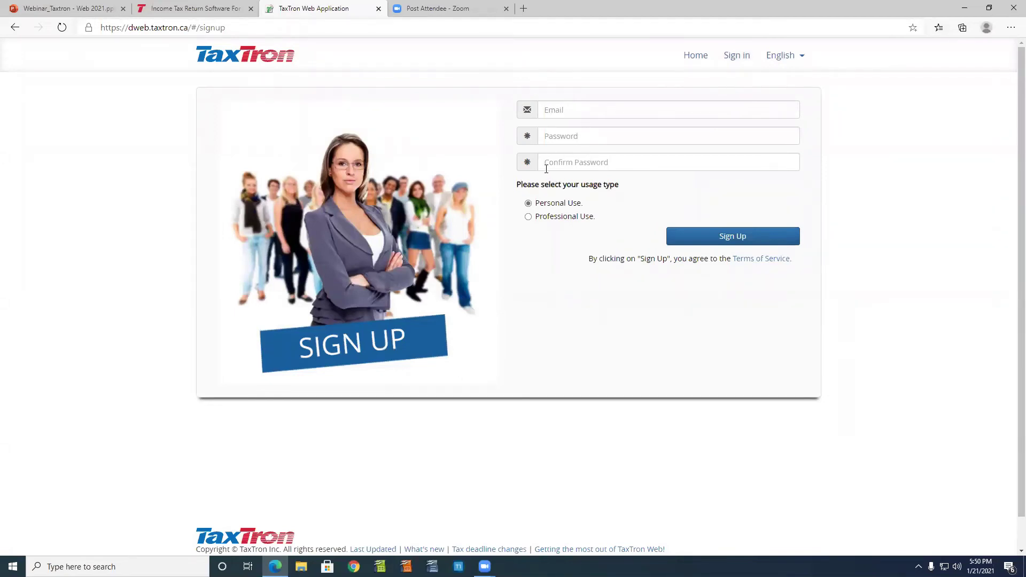
click(541, 220)
click(734, 58)
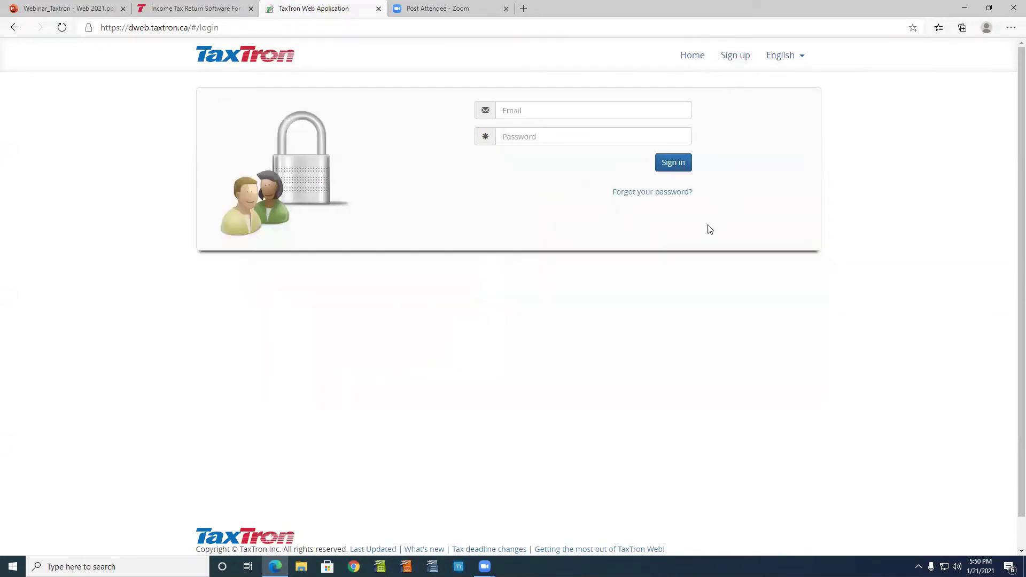
Sign in to TaxTron with the instructor account's e-mail and password.
click(518, 112)
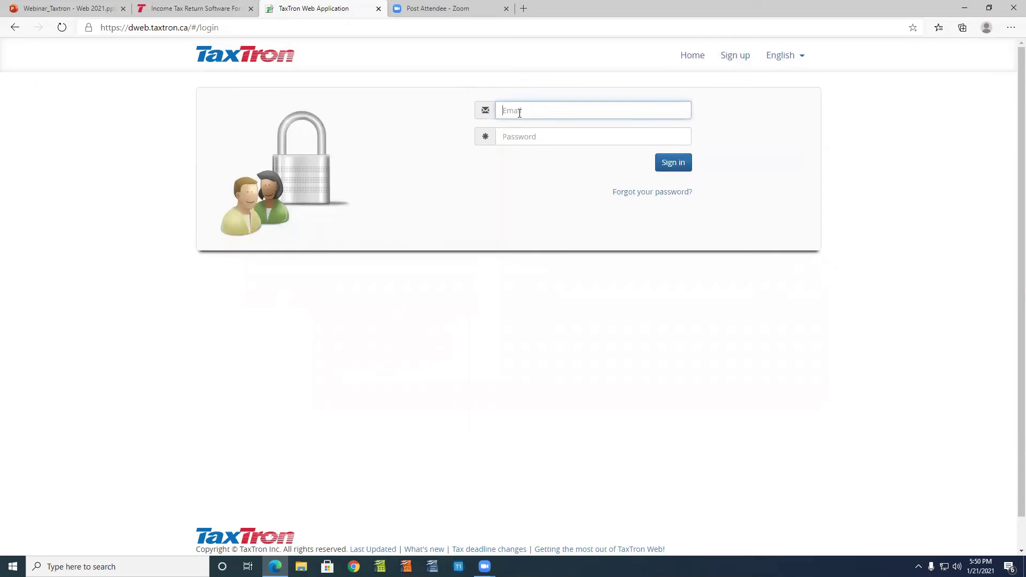
text(i)
text(cax.com)
click(521, 138)
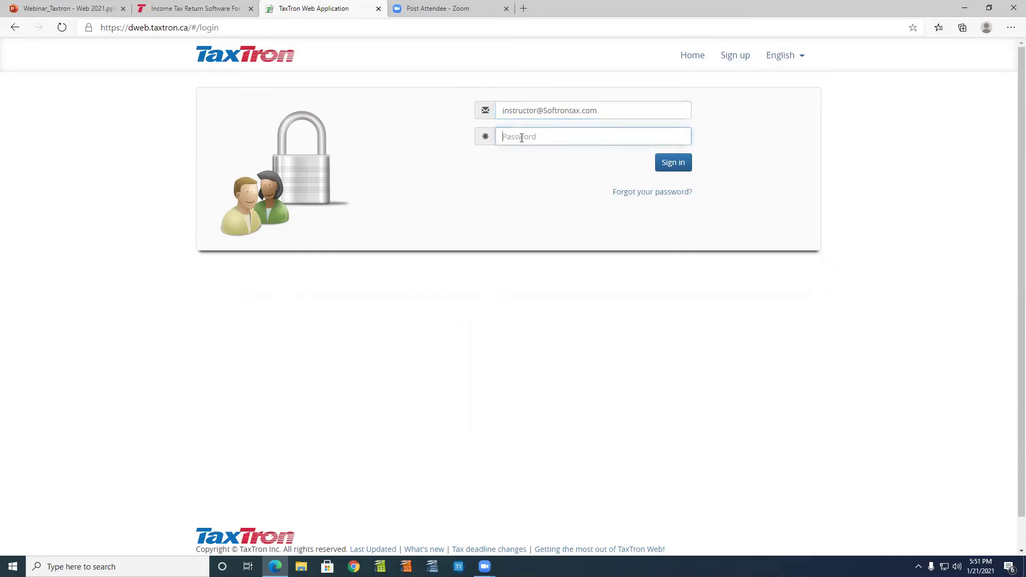
click(547, 110)
key(BackSpace)
text(s)
click(547, 134)
text(•••••••••)
click(668, 163)
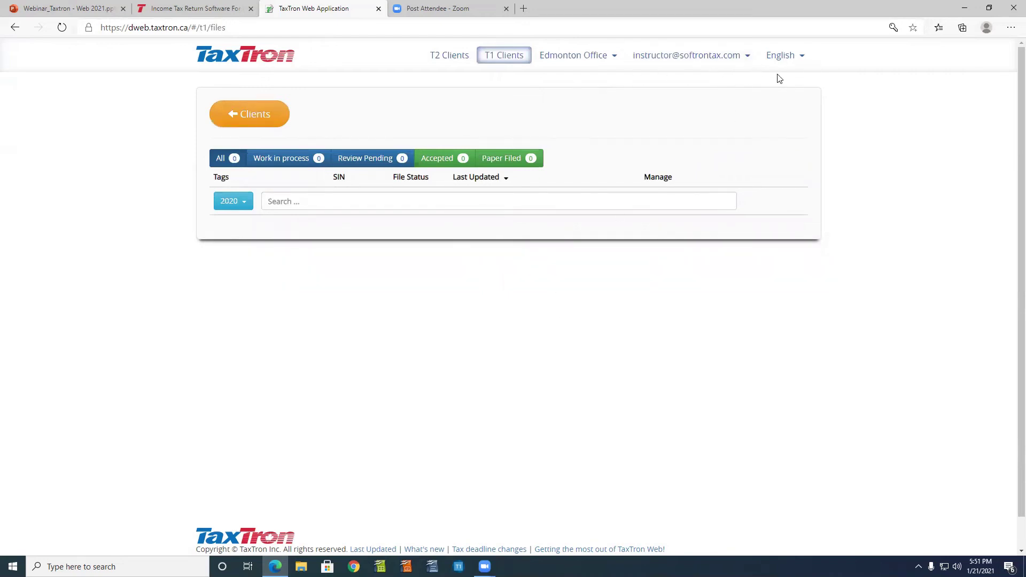
Look over the language, account and office choices, and open the signed-in account's profile.
click(802, 59)
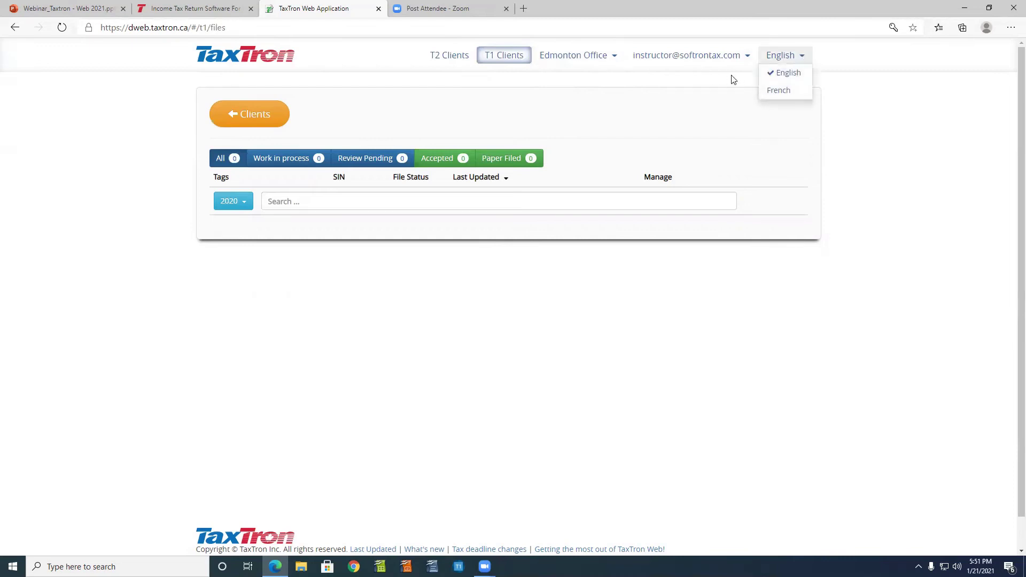
click(745, 60)
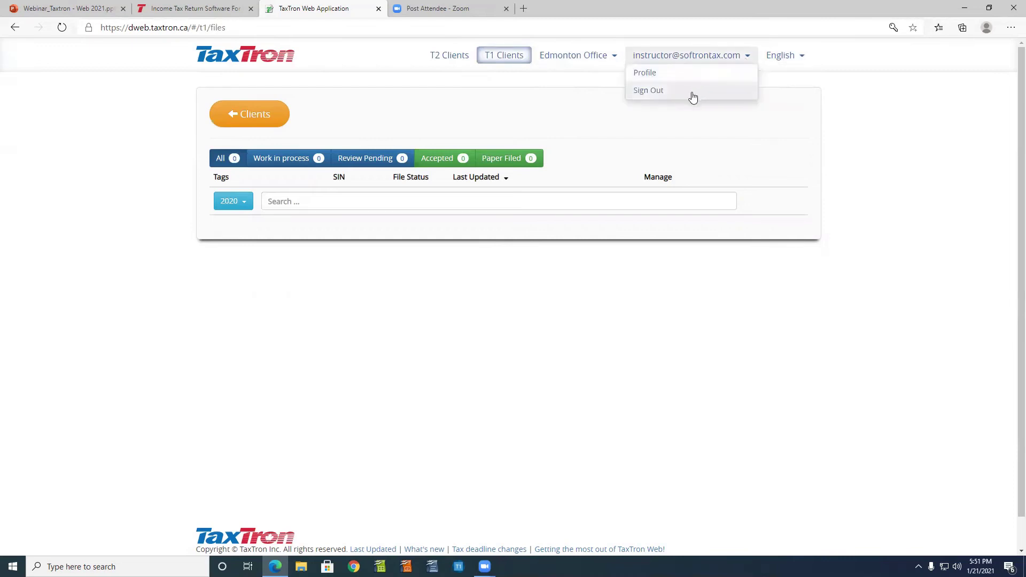
click(615, 56)
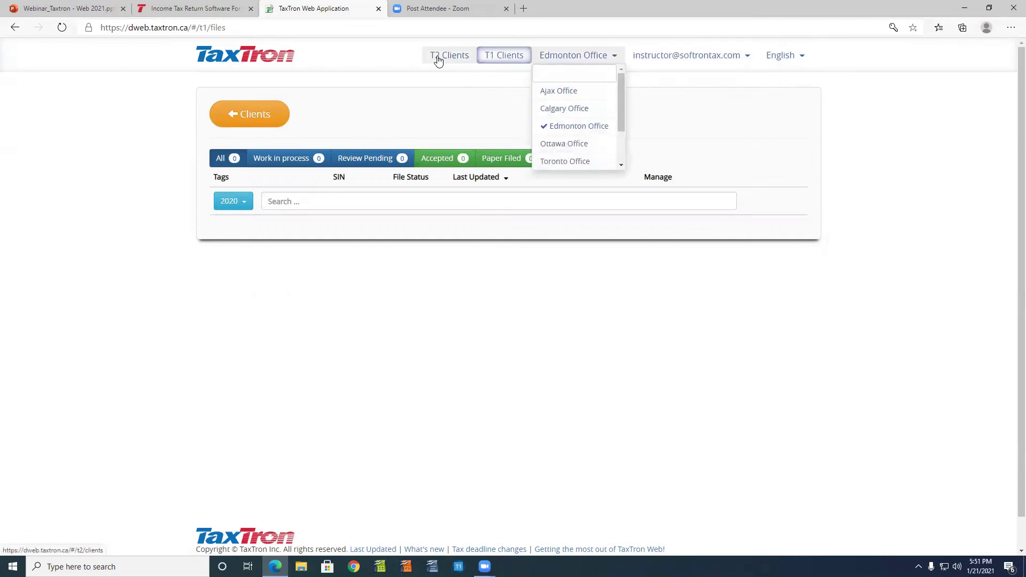
click(746, 56)
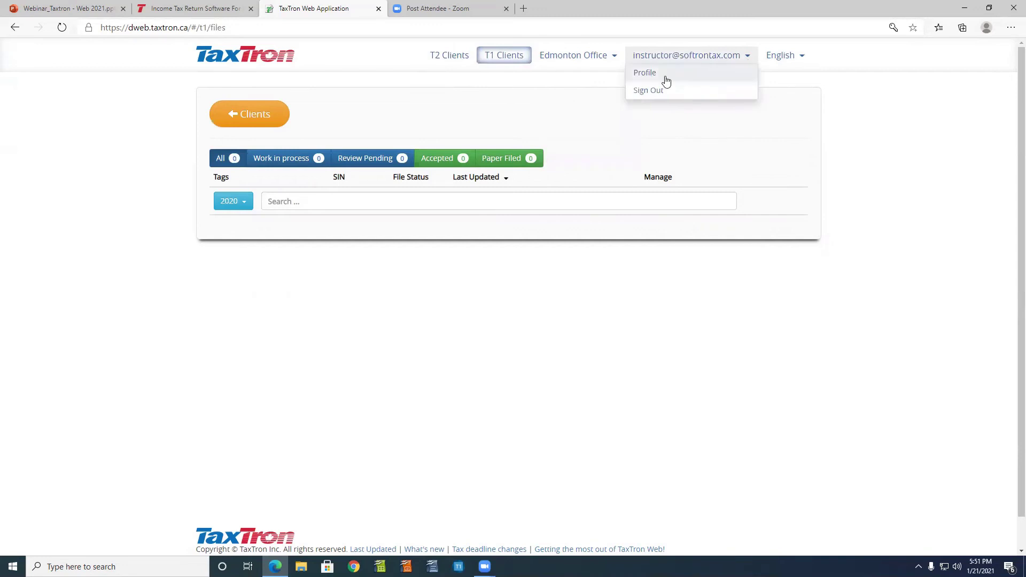
click(668, 78)
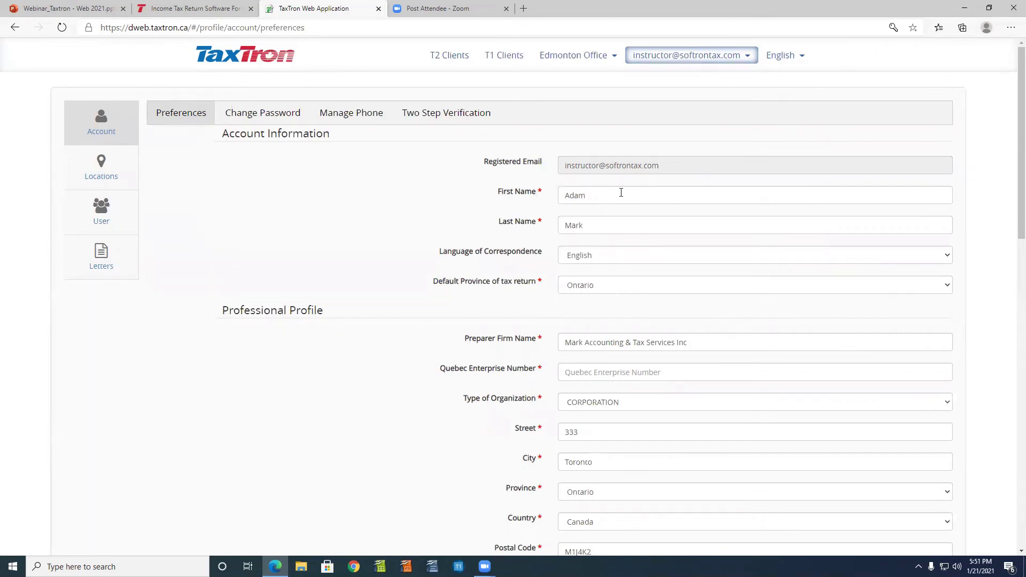
Review the account information and professional profile fields, including the choices for correspondence language and default province of tax return.
click(603, 262)
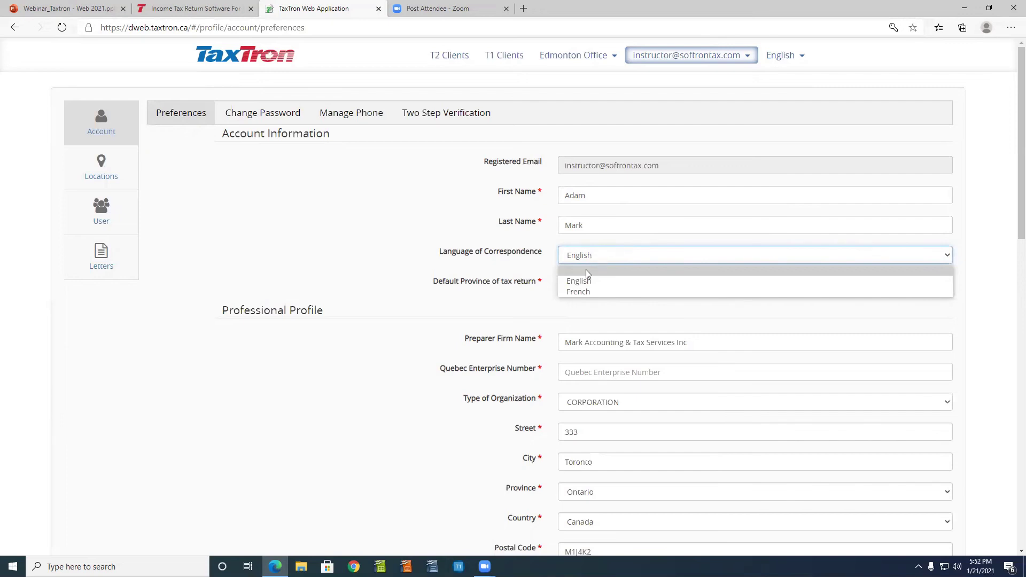
click(523, 312)
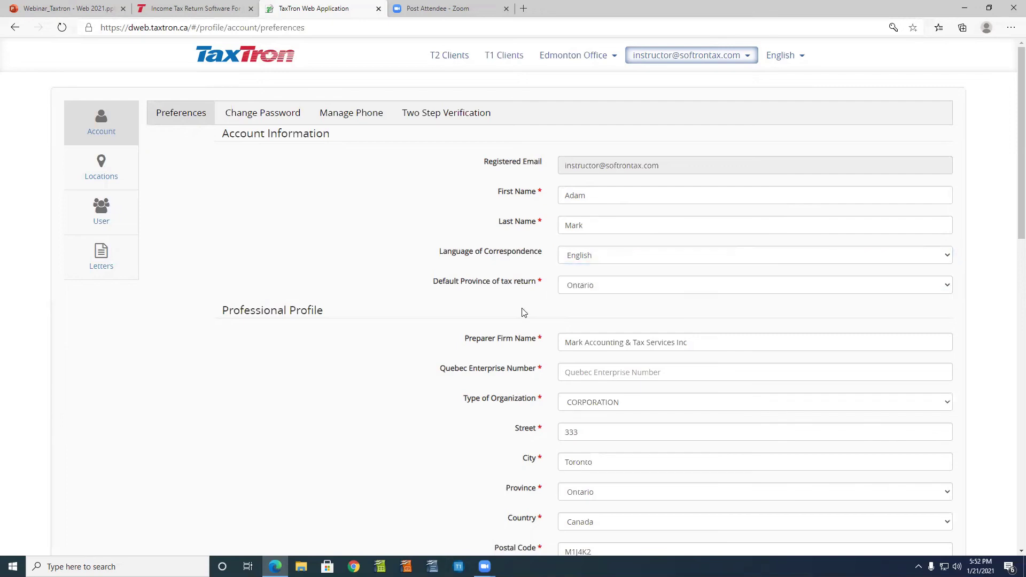
click(585, 289)
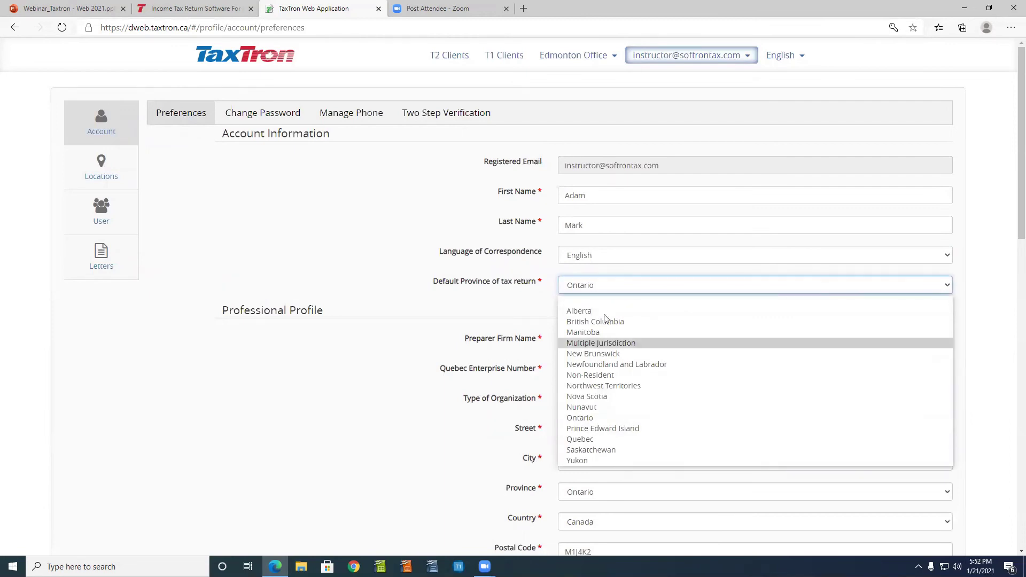
click(524, 300)
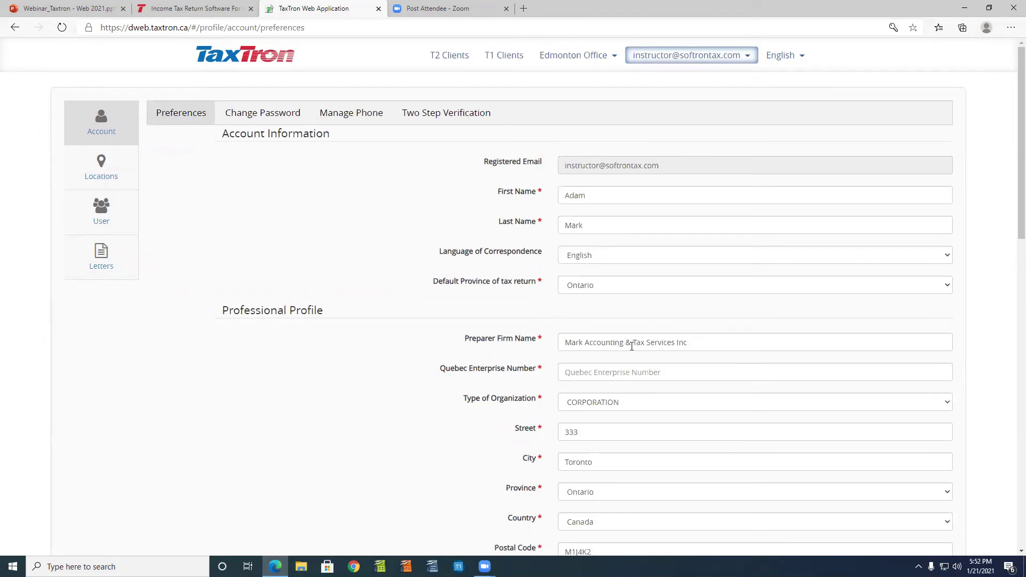
click(750, 377)
scroll(666, 441, down, 3)
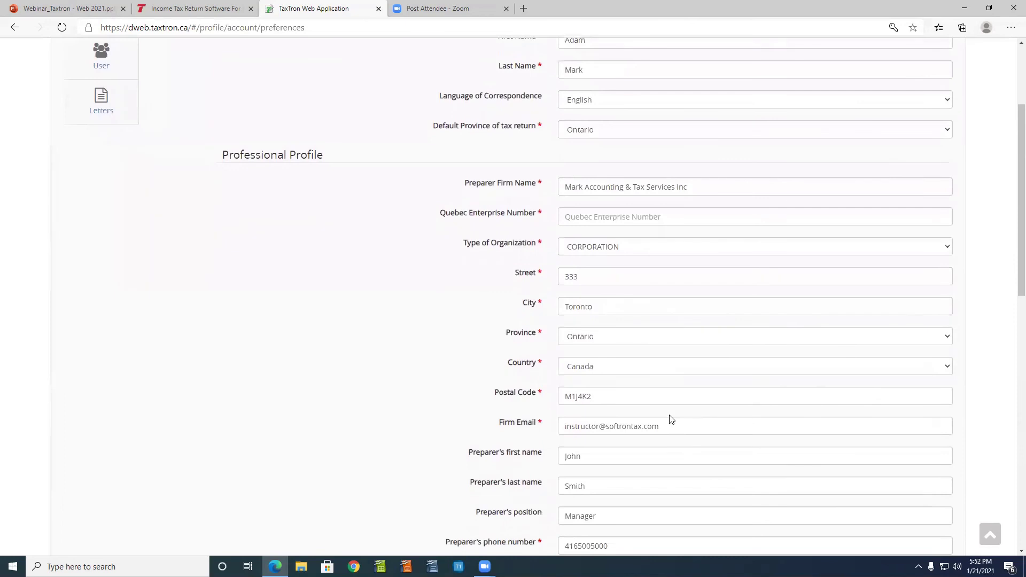
scroll(671, 419, down, 2)
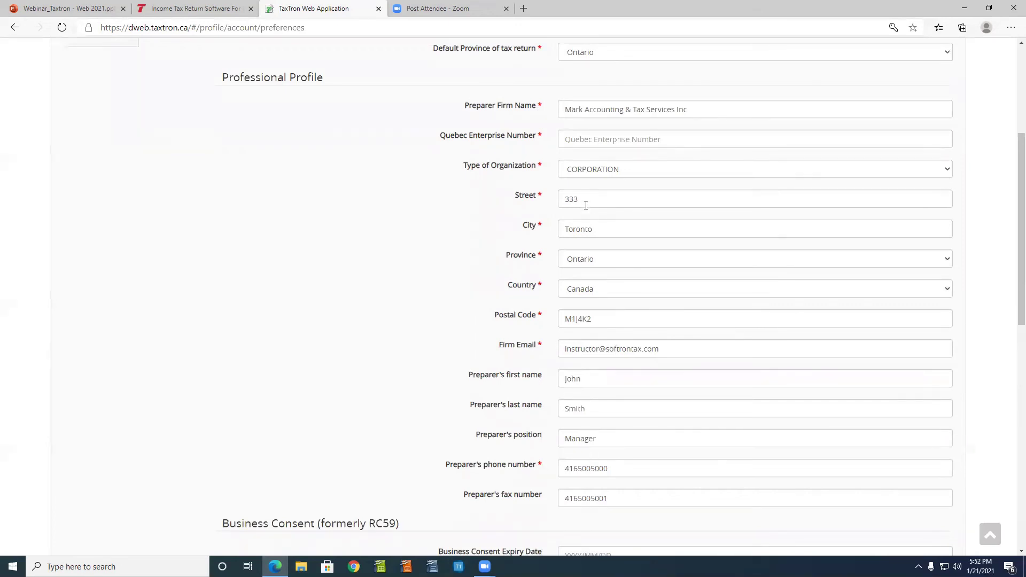
scroll(627, 483, down, 3)
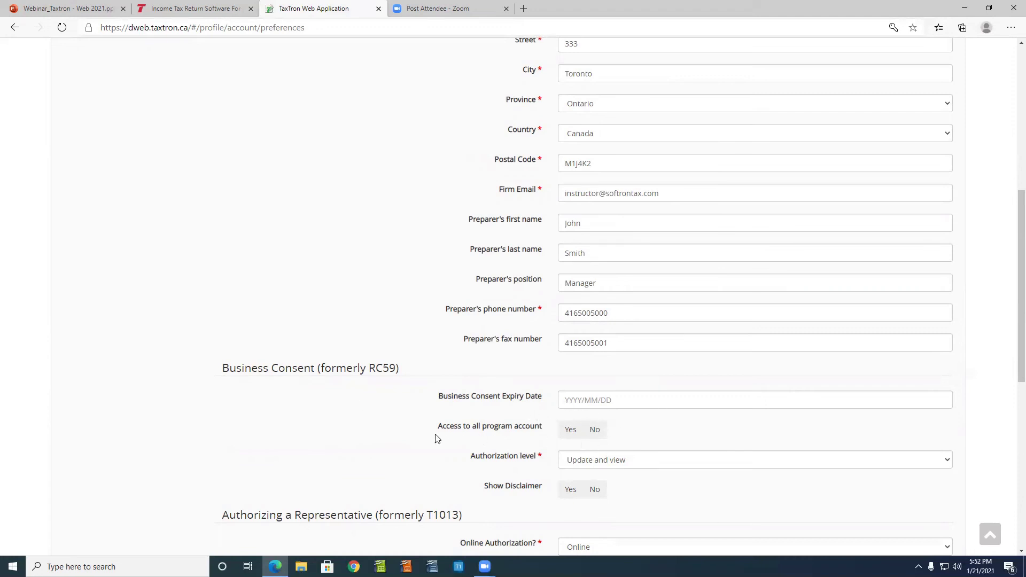
Examine the business consent authorization levels and the representative settings for online authorization, authorization type and level of authorization.
click(645, 461)
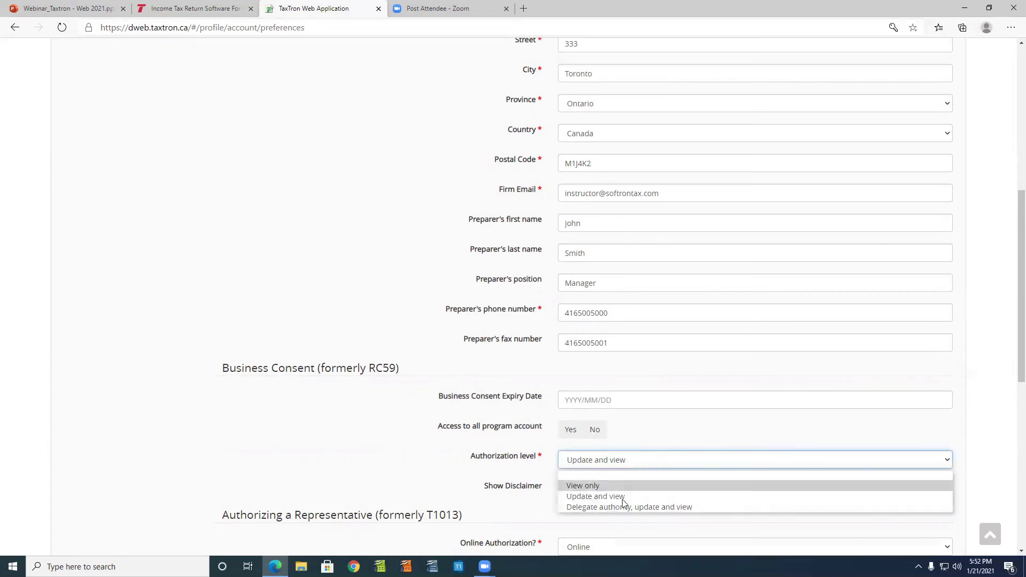
click(440, 469)
double_click(440, 469)
scroll(440, 470, down, 3)
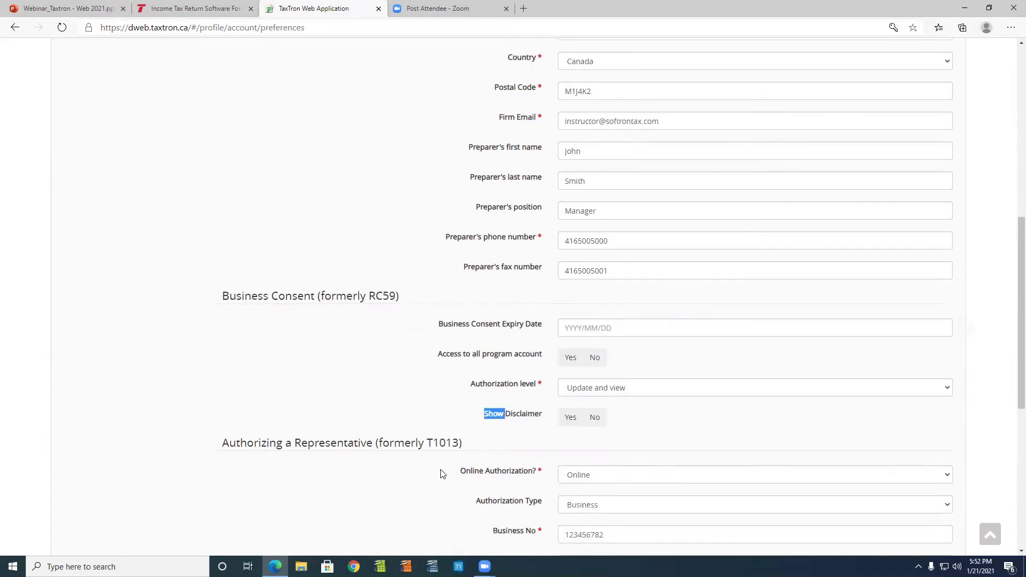
scroll(491, 453, down, 3)
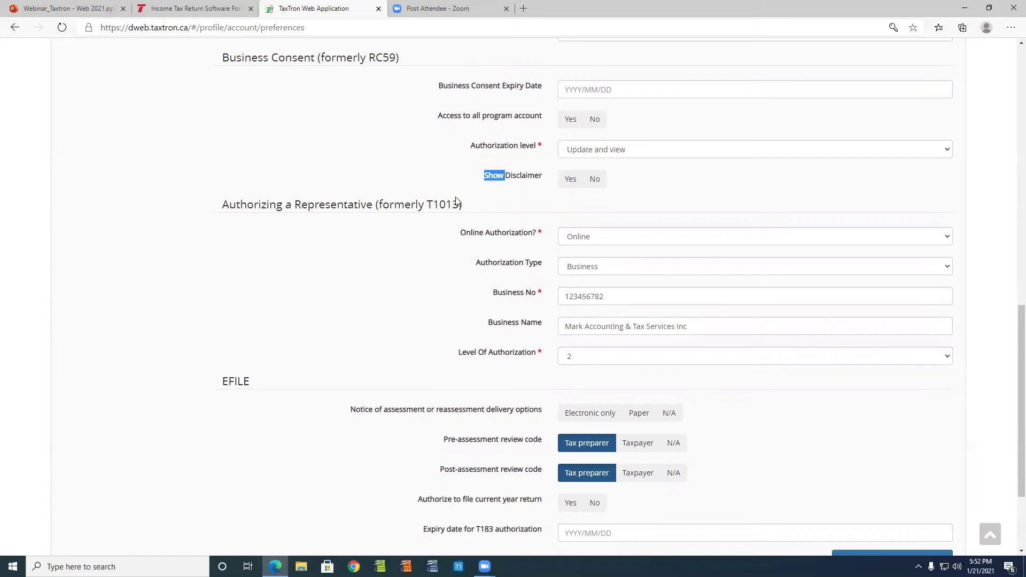
click(602, 242)
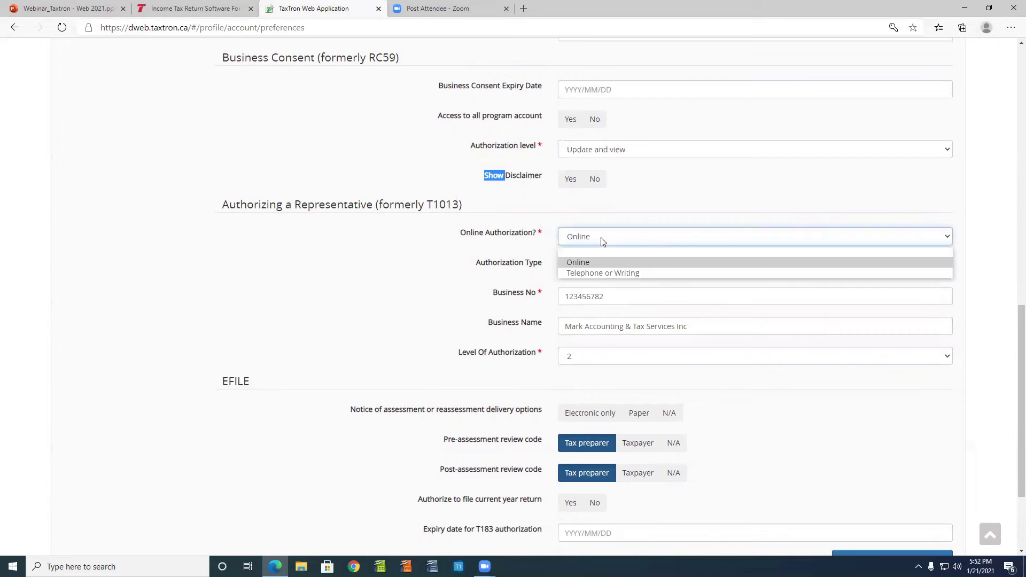
click(441, 289)
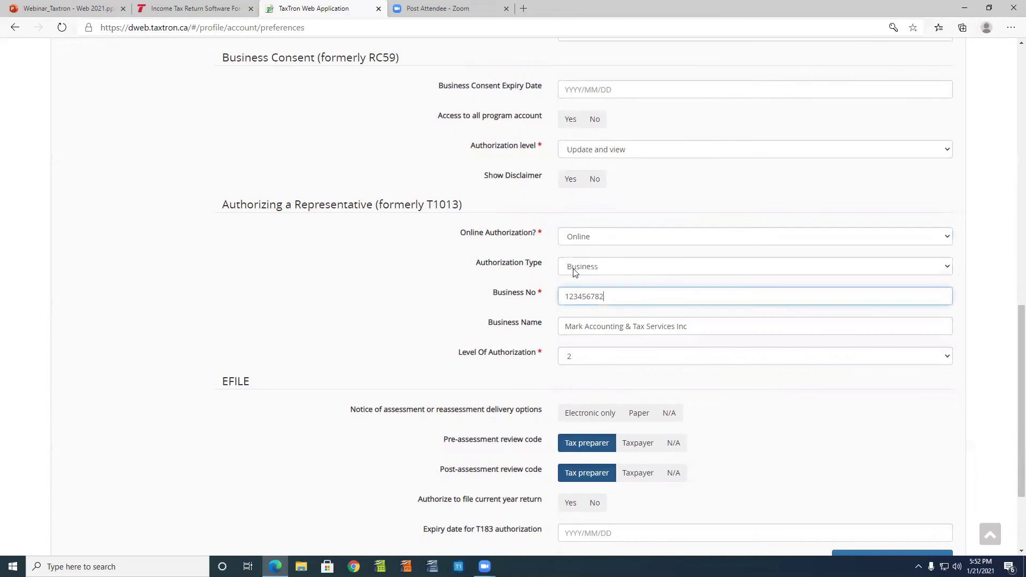
click(575, 268)
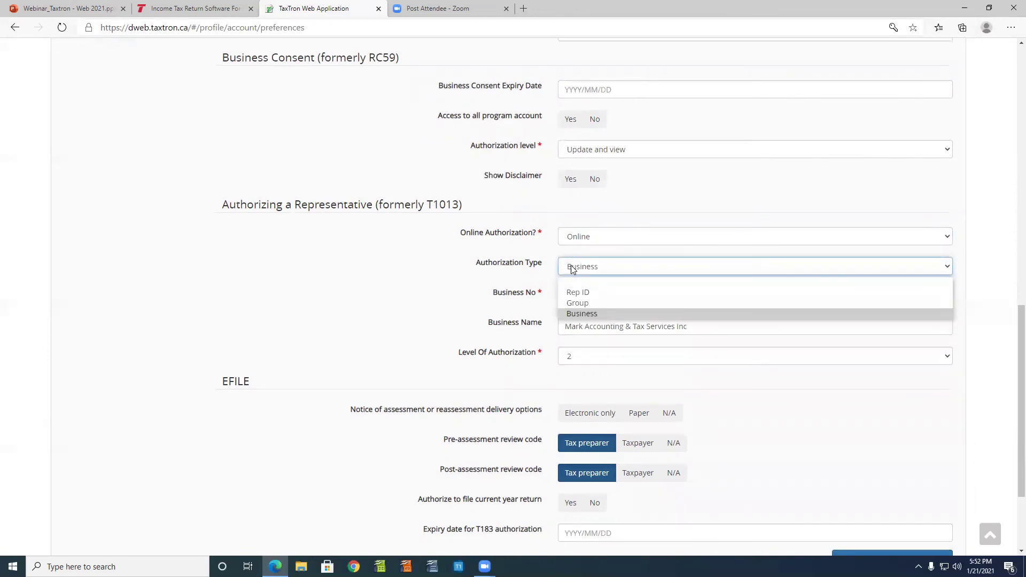
click(460, 298)
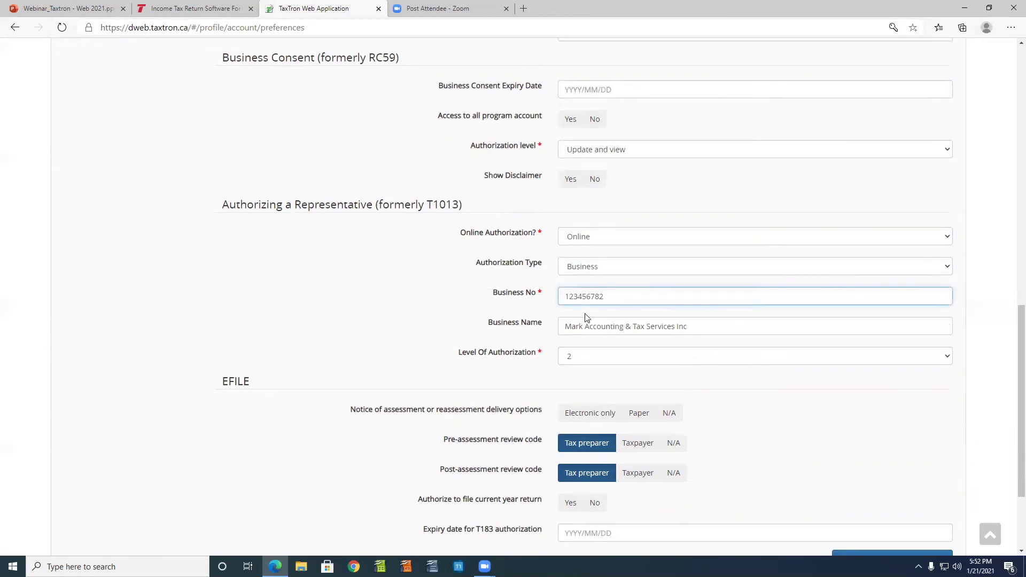
click(612, 366)
click(501, 383)
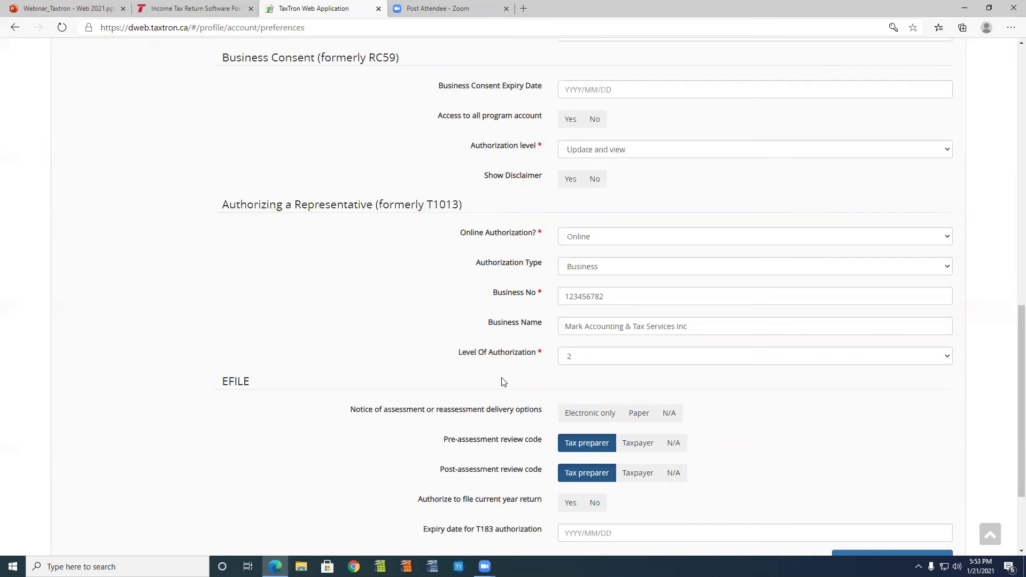
Try the Electronic only, Paper and N/A delivery options for the EFILE notice of assessment or reassessment.
scroll(501, 382, down, 2)
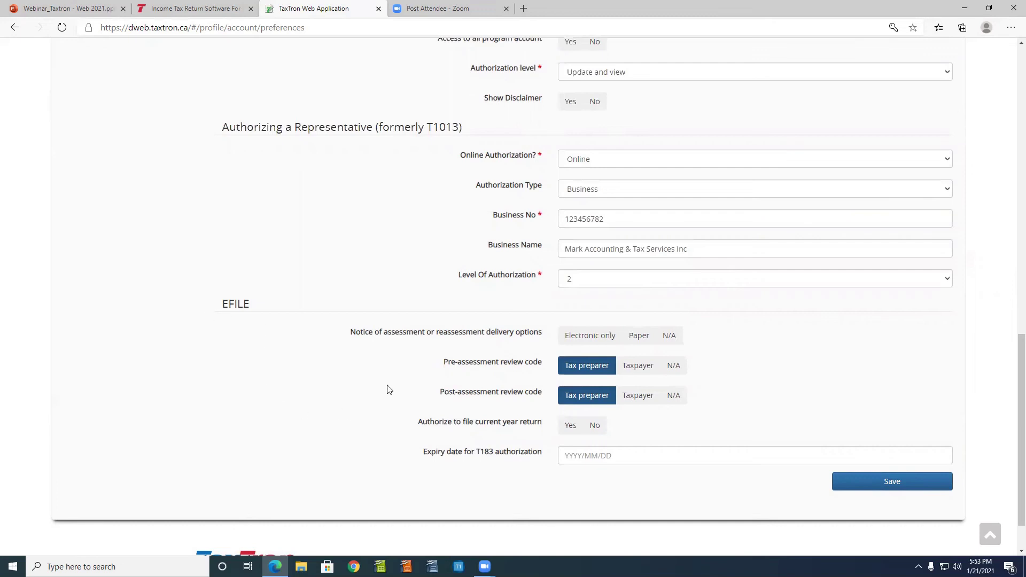
click(585, 343)
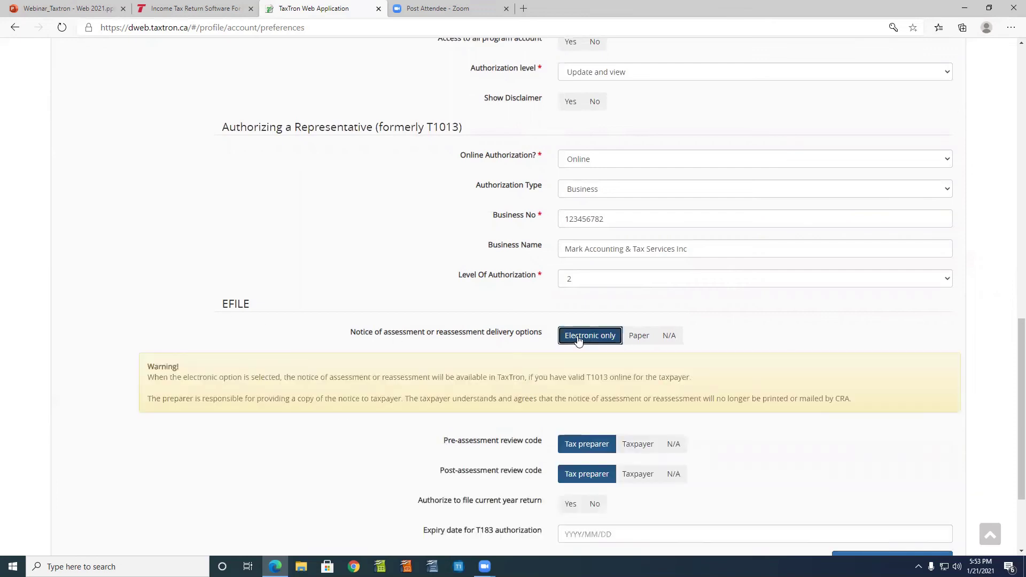
click(636, 340)
click(667, 341)
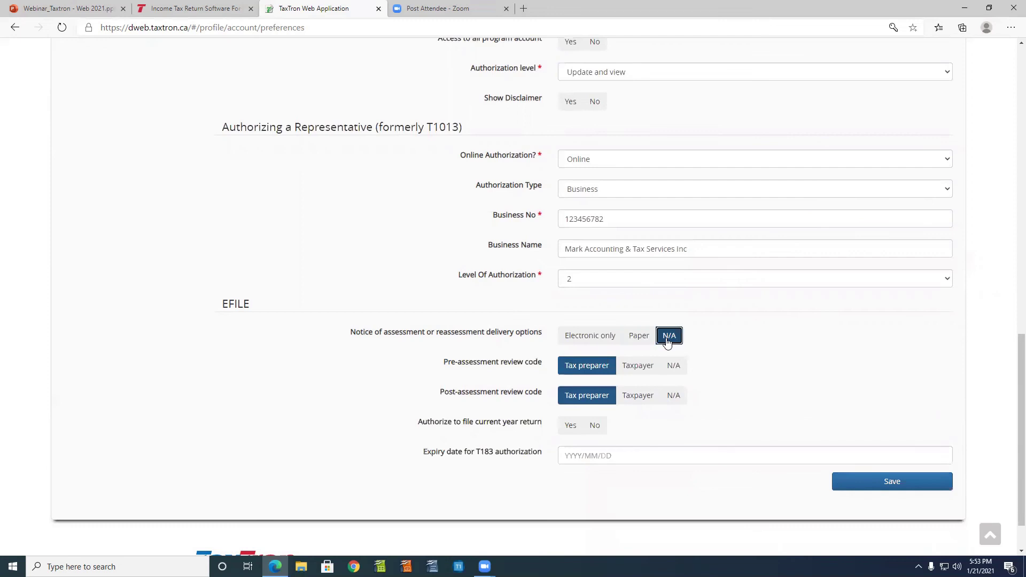
click(637, 339)
click(594, 342)
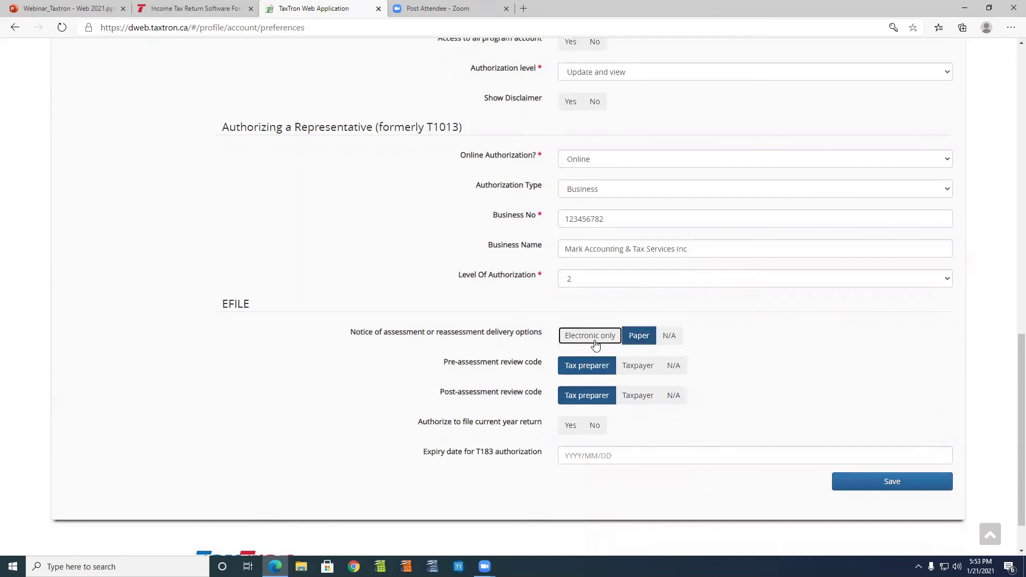
Set the notice of assessment delivery to Paper and the post-assessment review code to Taxpayer, and save the preferences.
click(638, 335)
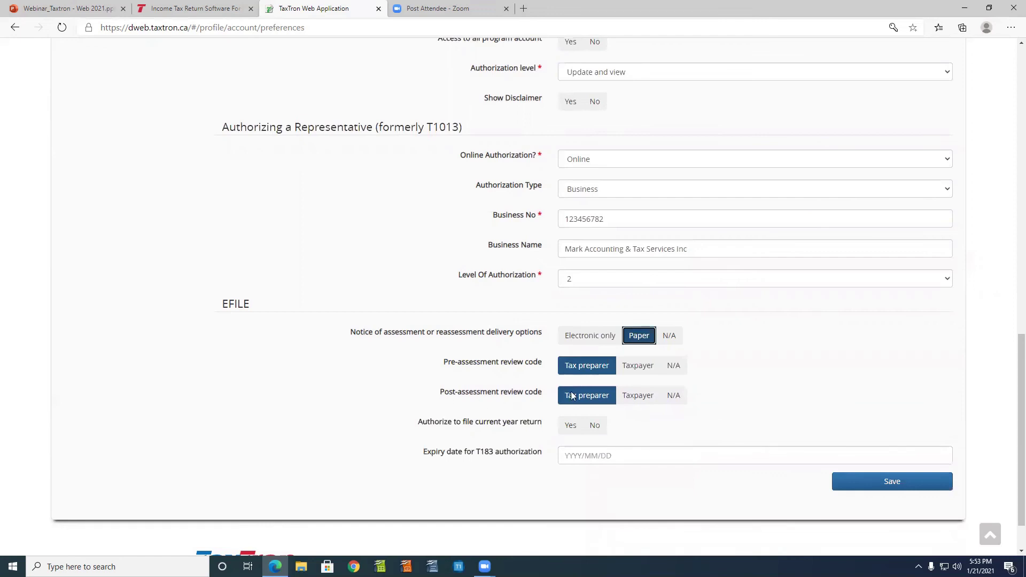
click(627, 398)
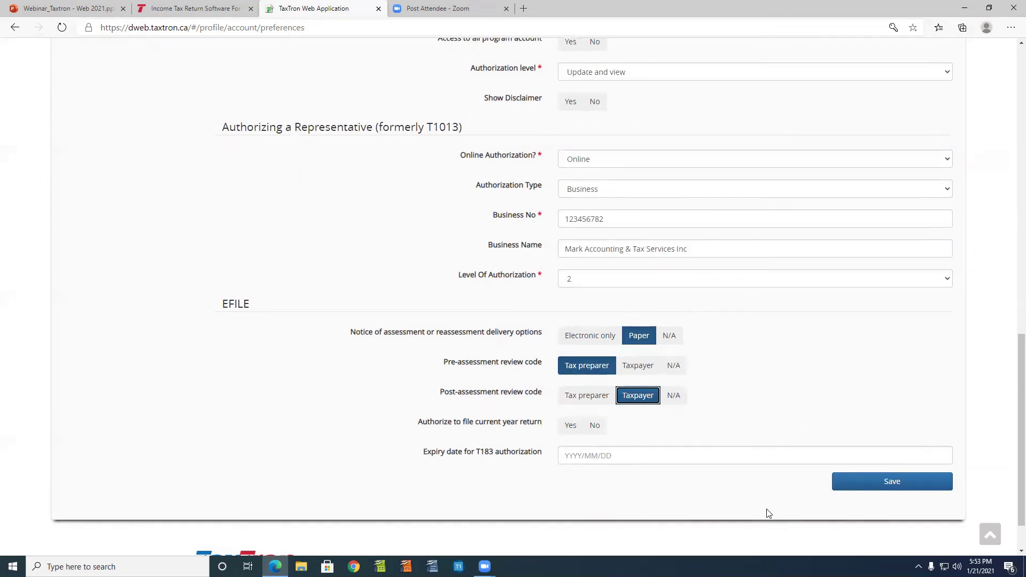
click(887, 482)
scroll(293, 303, up, 7)
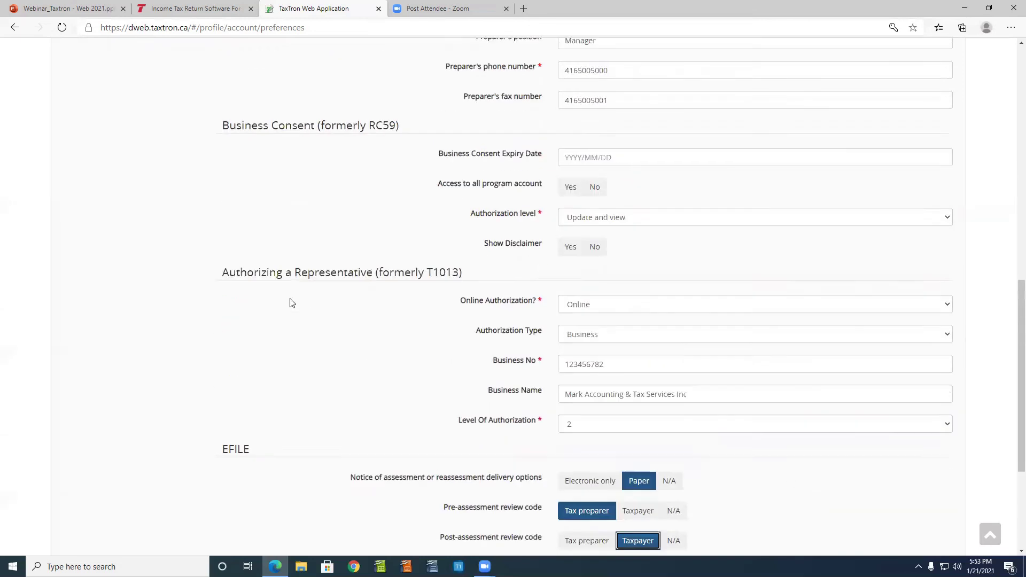
scroll(292, 303, up, 7)
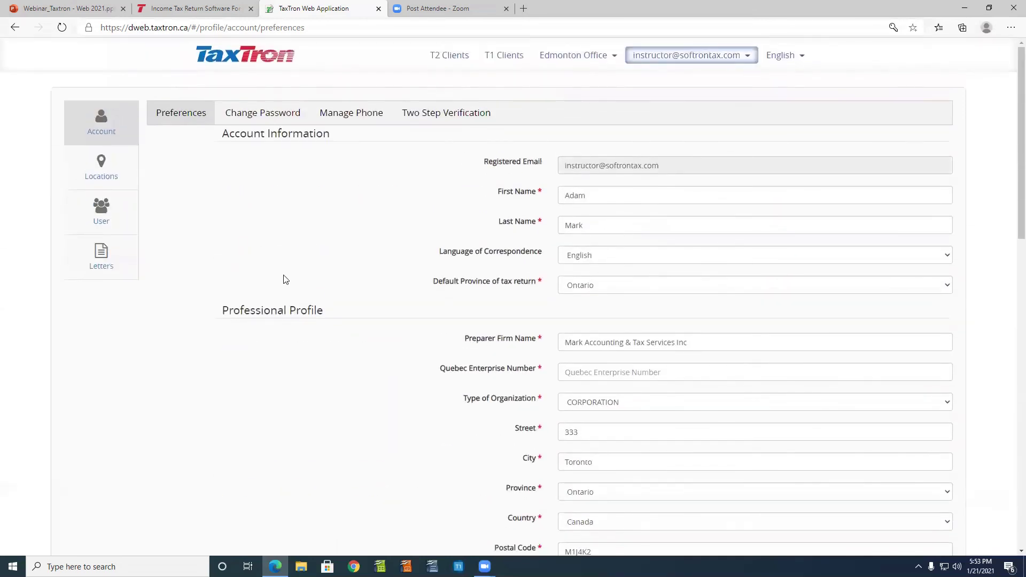
Examine the account's password change, phone number and two-step verification provider settings.
click(261, 118)
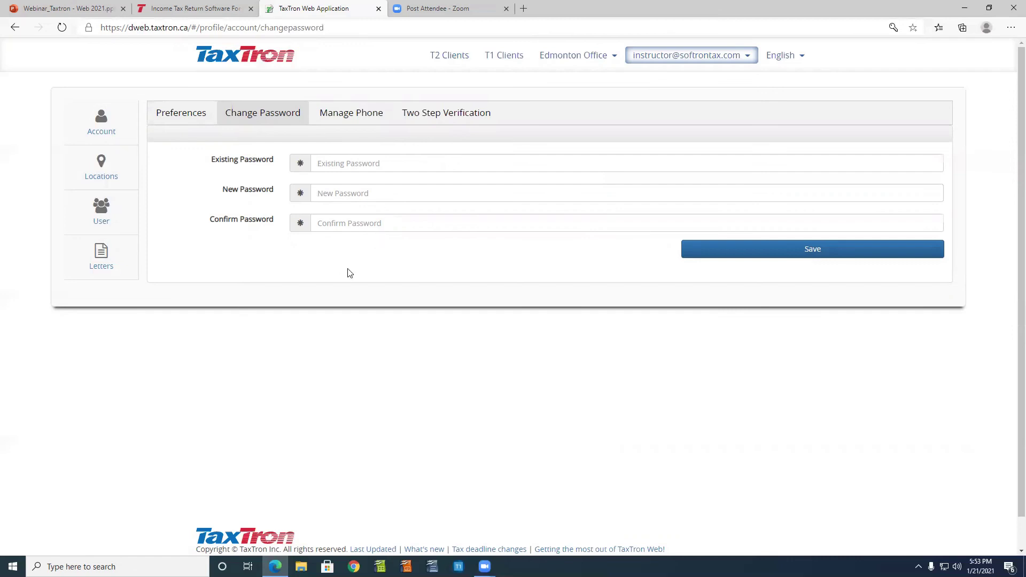
click(343, 116)
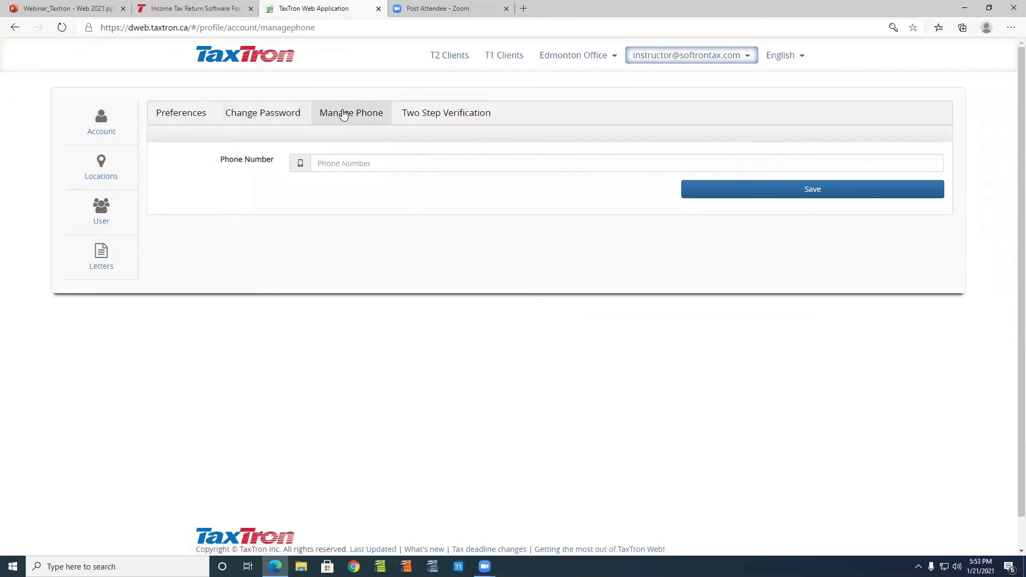
click(362, 160)
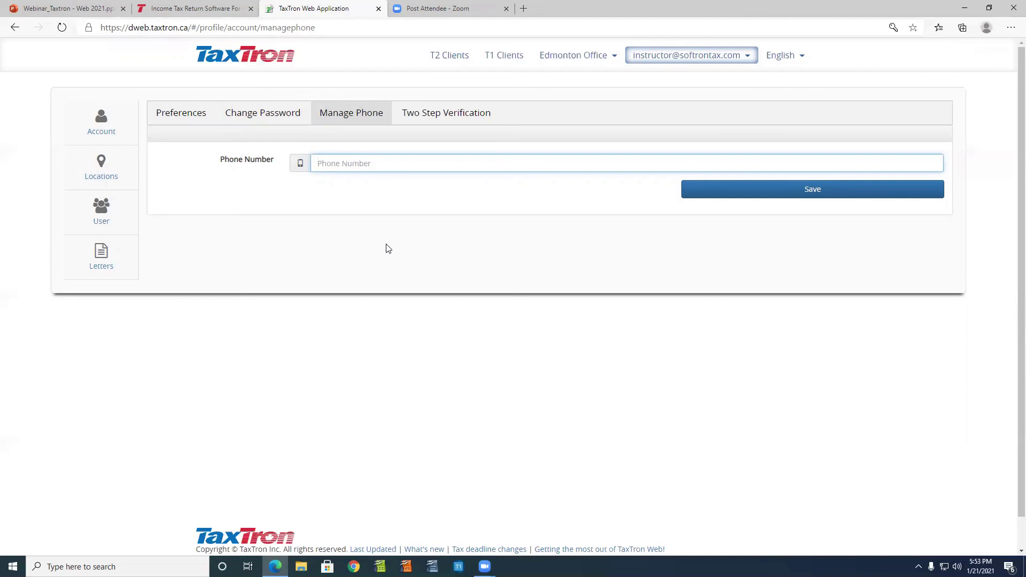
click(431, 116)
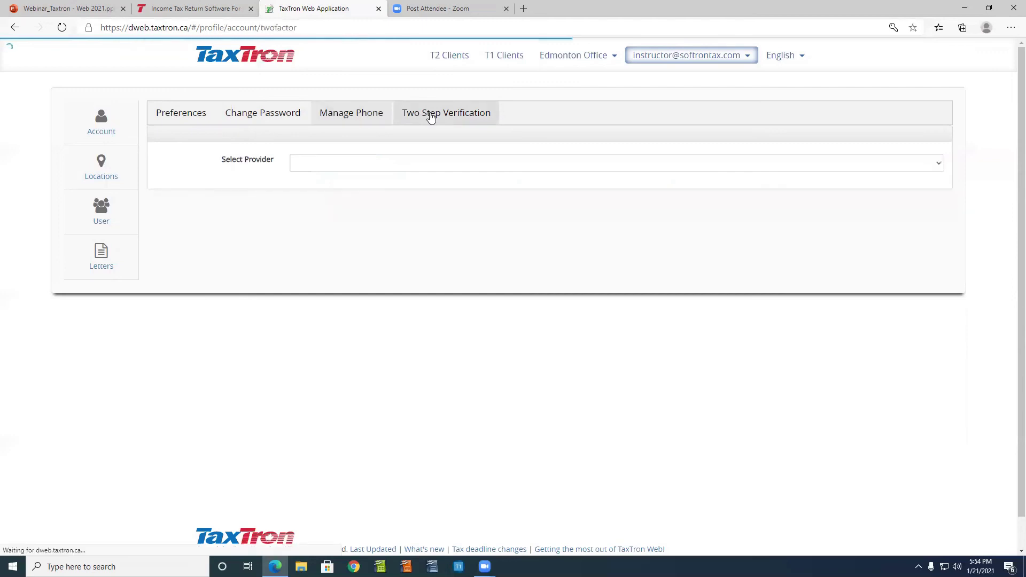
click(310, 167)
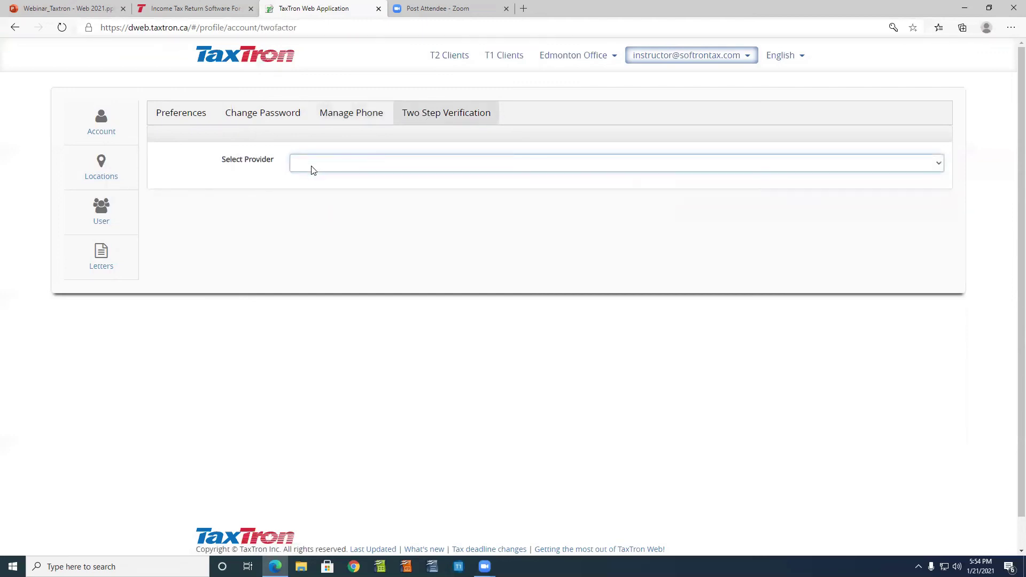
click(295, 255)
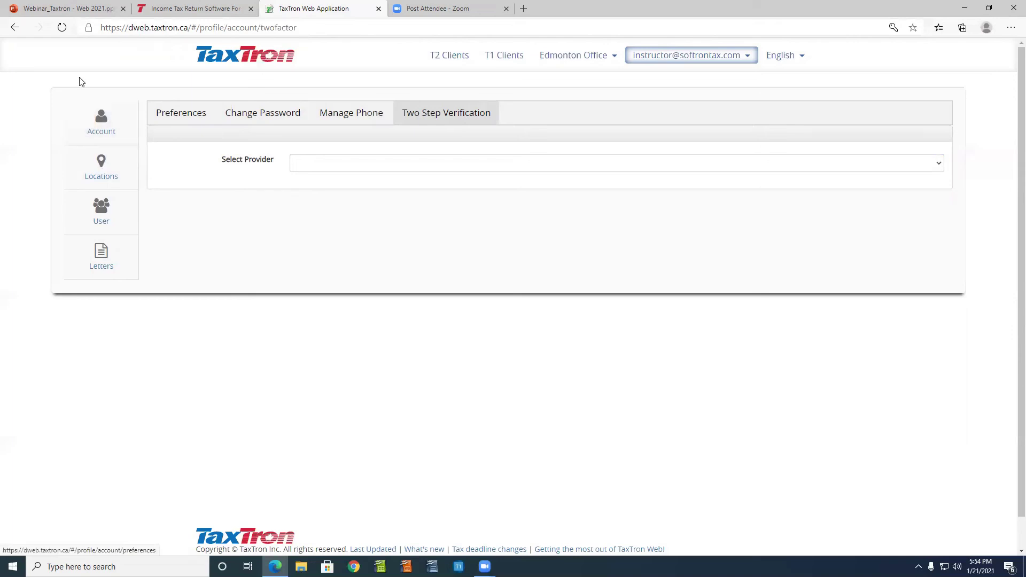
Examine the new location form in the office locations, including its Federal, Quebec and Discounter fields.
click(119, 172)
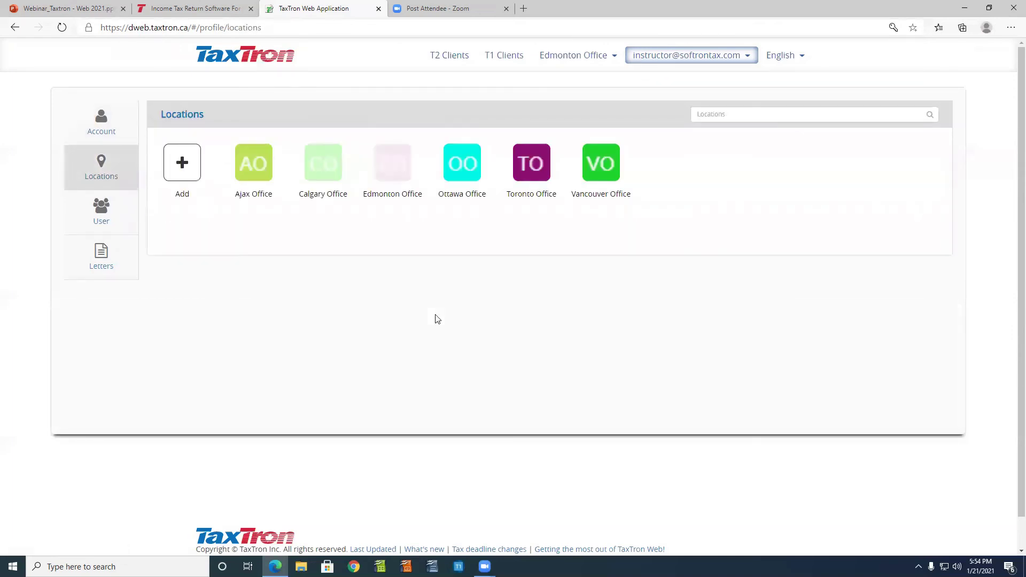
click(192, 175)
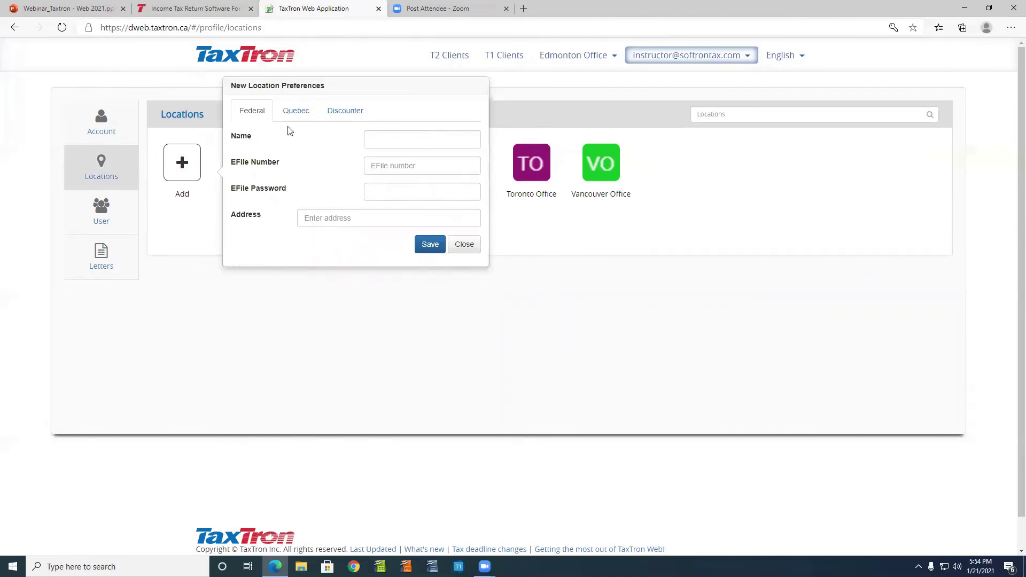
click(296, 111)
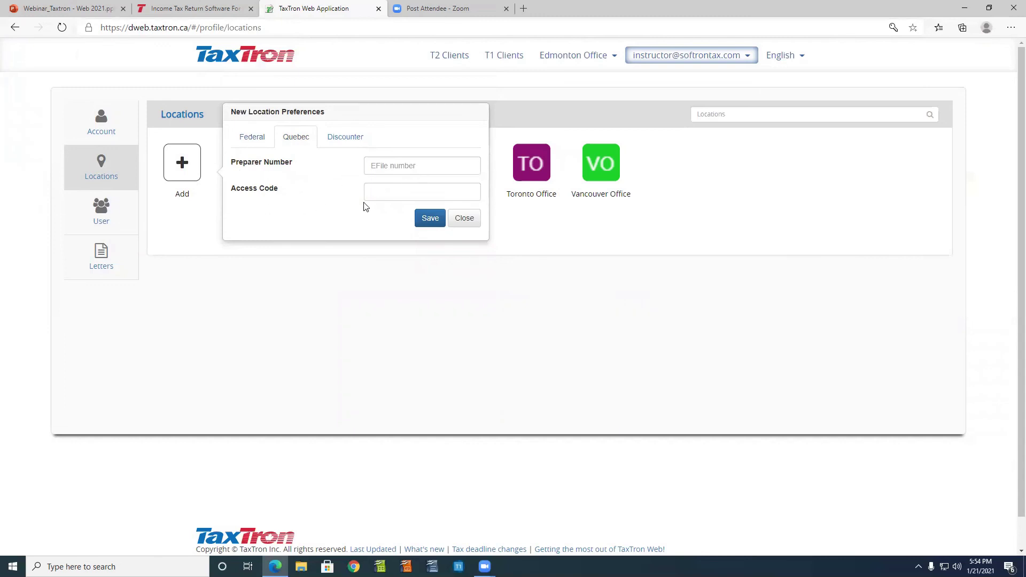
click(345, 136)
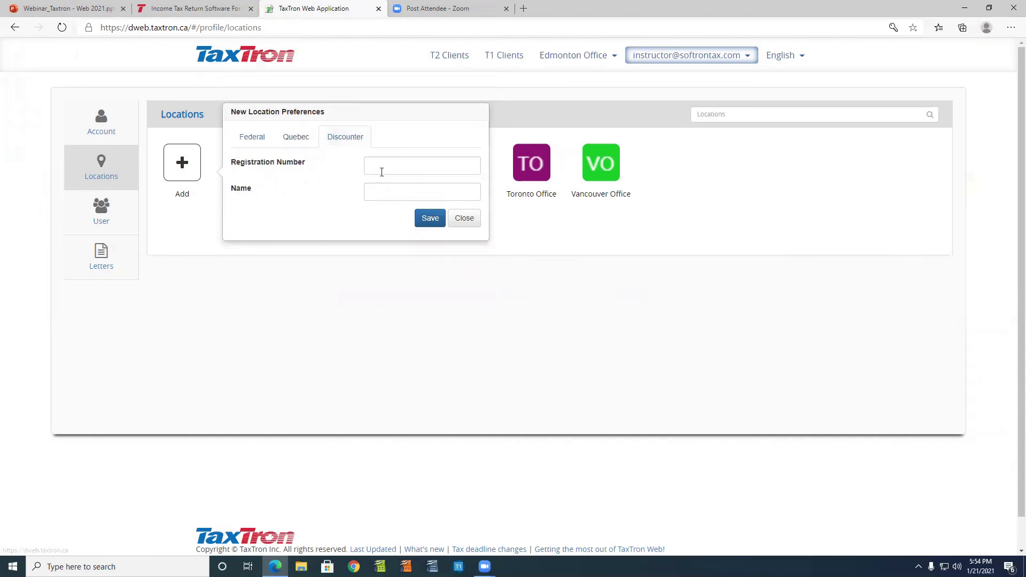
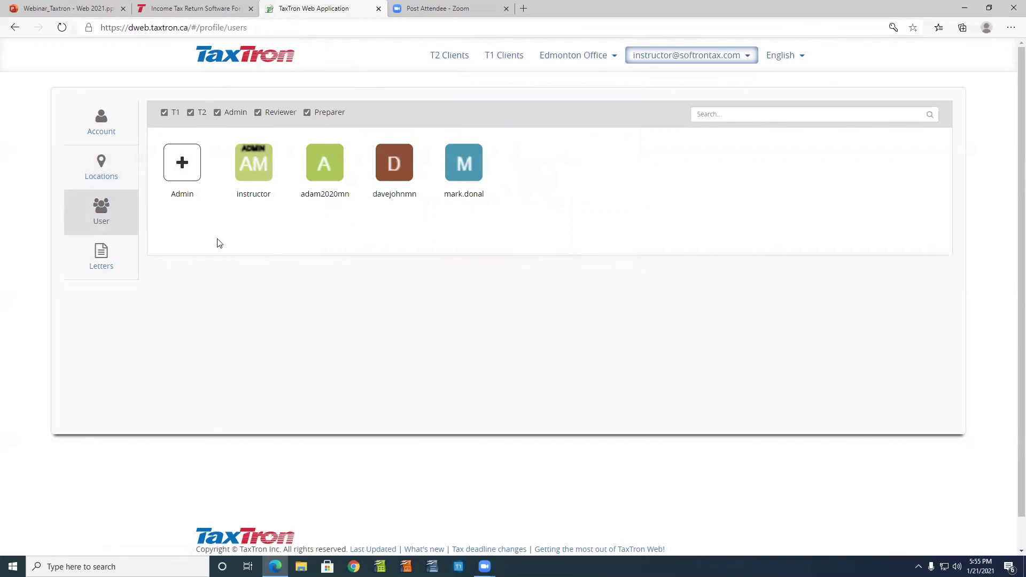
Examine the user invitation form's T1 and T2 role choices and emails field, and close it without inviting anyone.
click(179, 165)
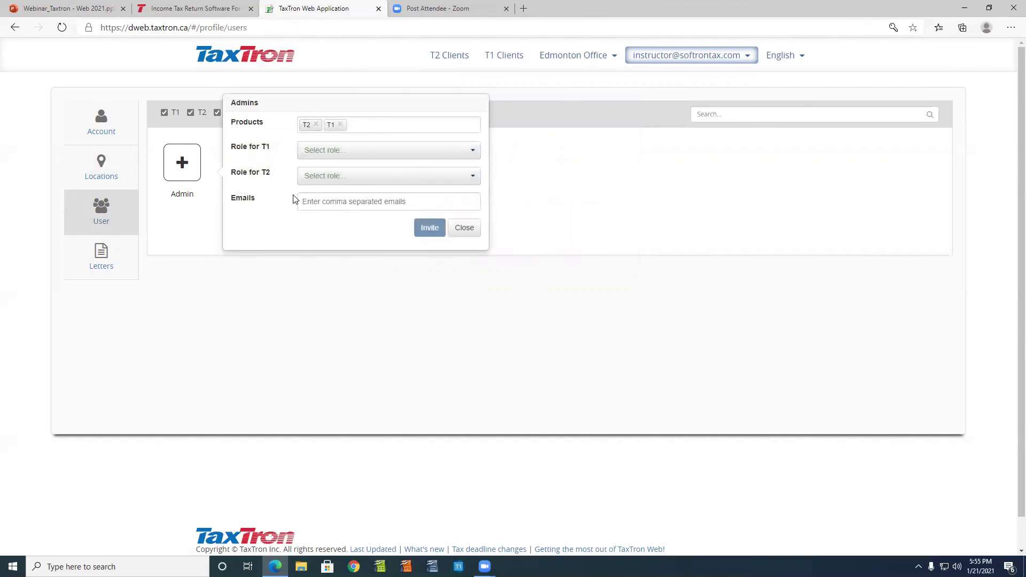
click(331, 150)
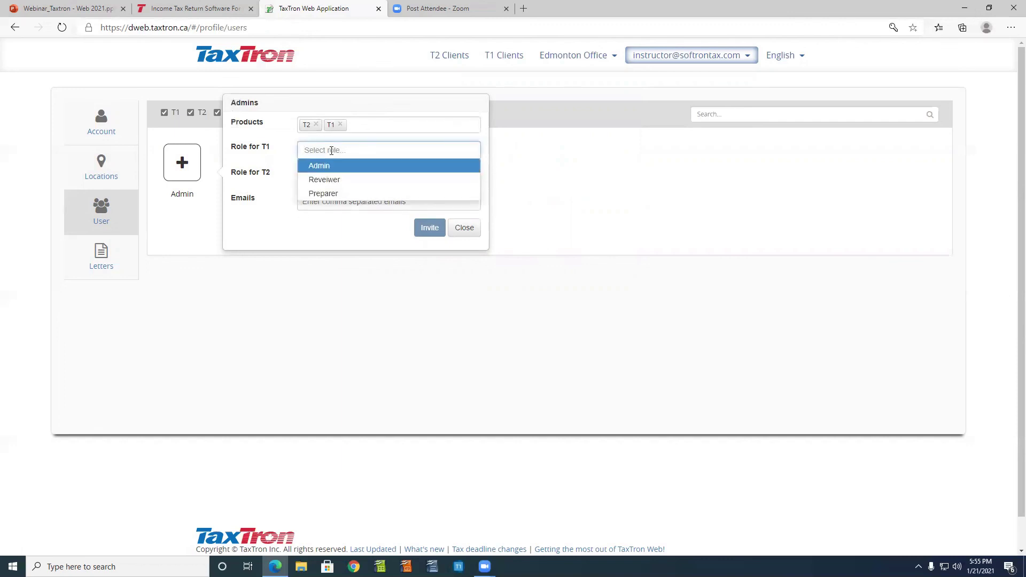
click(310, 174)
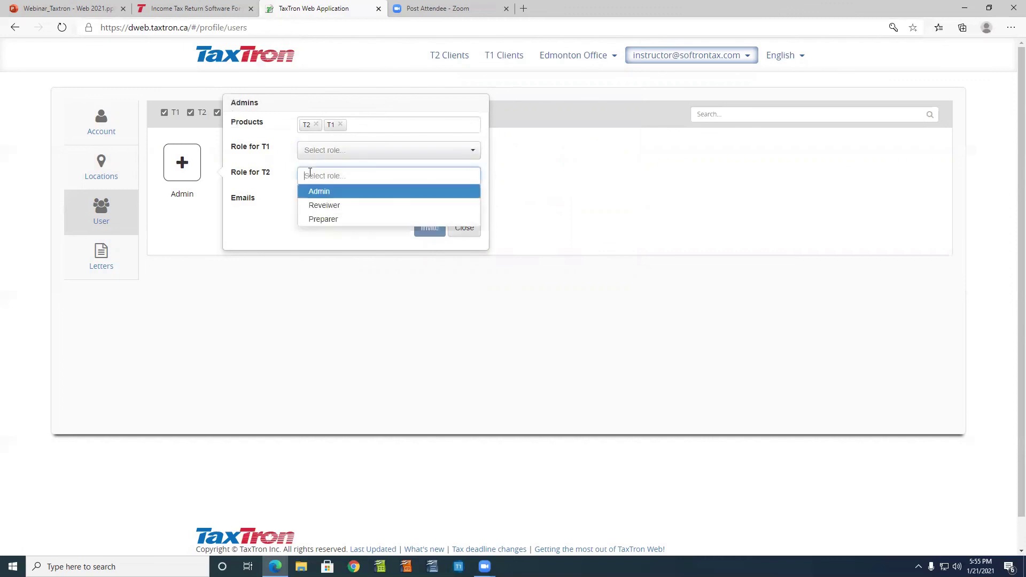
click(276, 205)
click(311, 200)
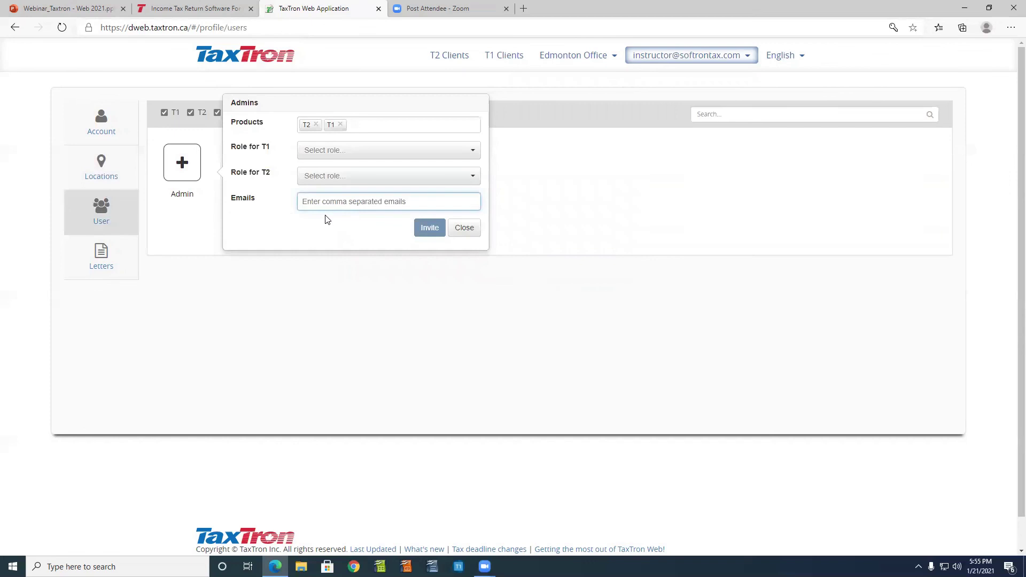
click(467, 232)
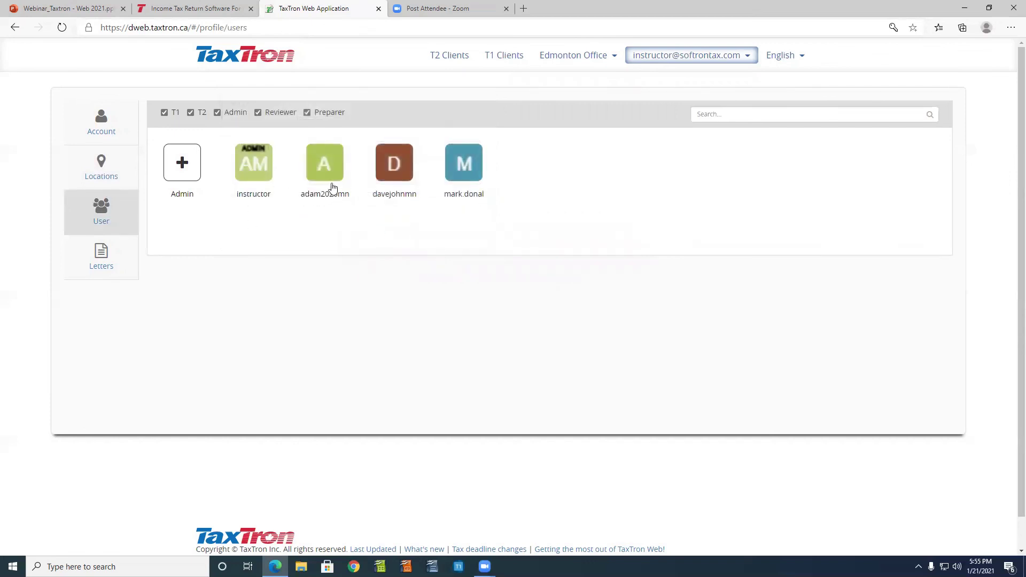
Add Ajax Office and Ottawa Office to the locations of the Toronto Office T1 reviewer and update the user.
click(396, 167)
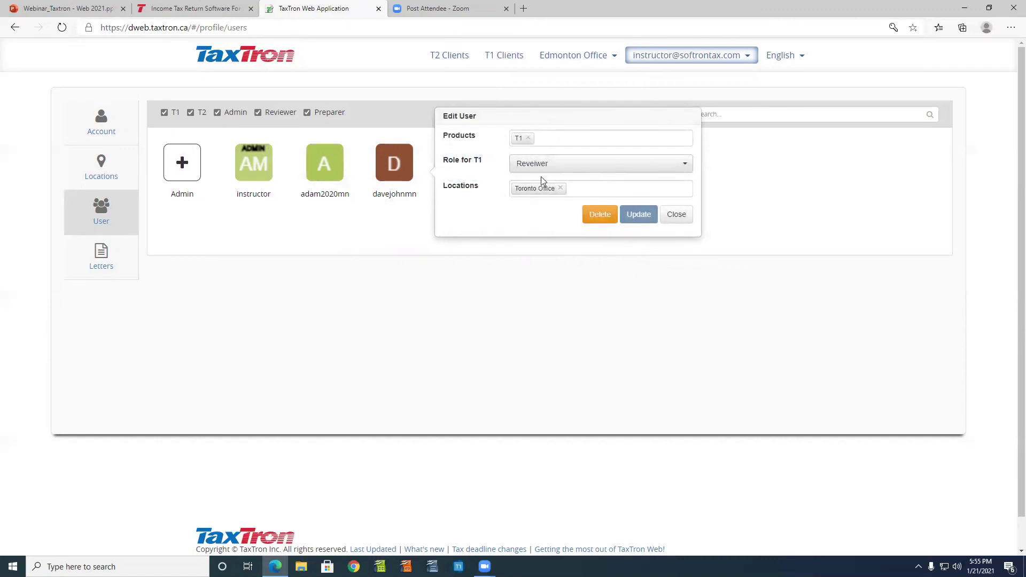
click(601, 185)
key(Return)
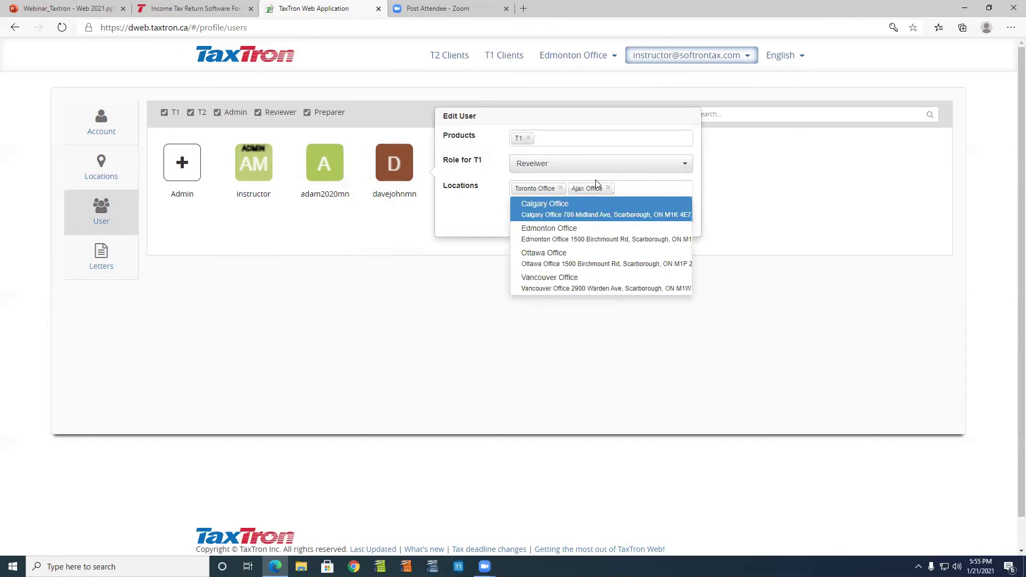
click(572, 262)
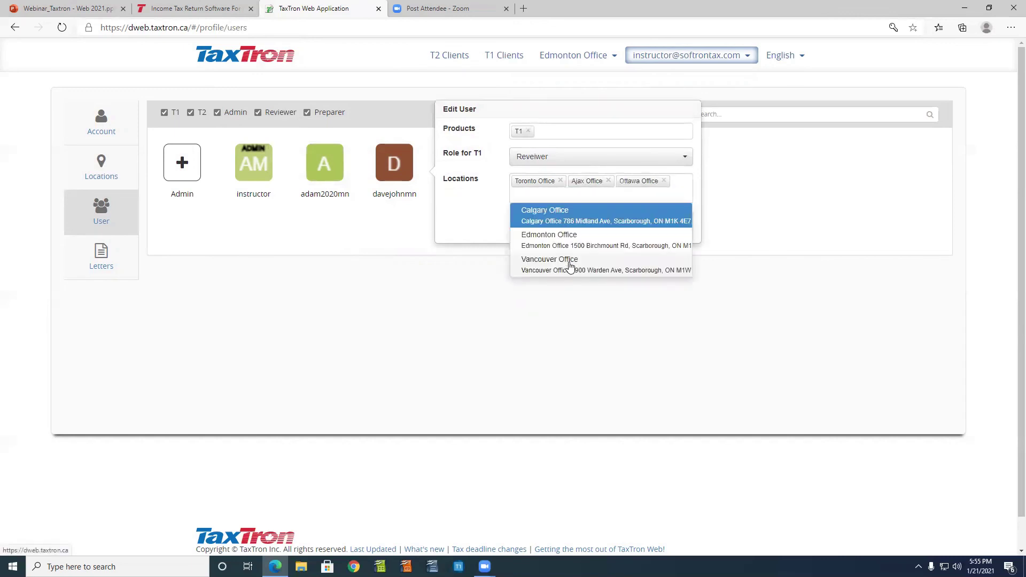
click(385, 257)
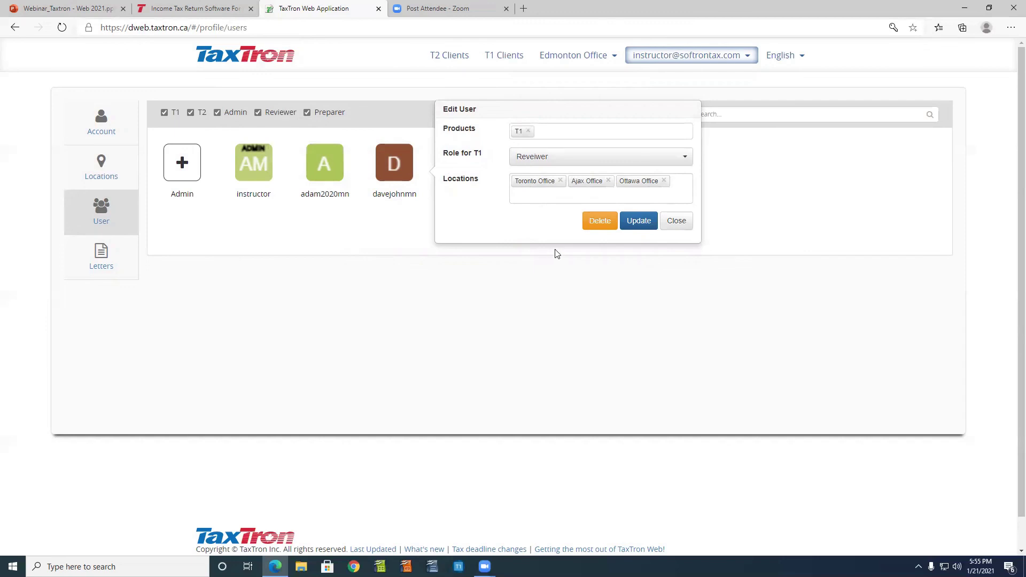
click(638, 221)
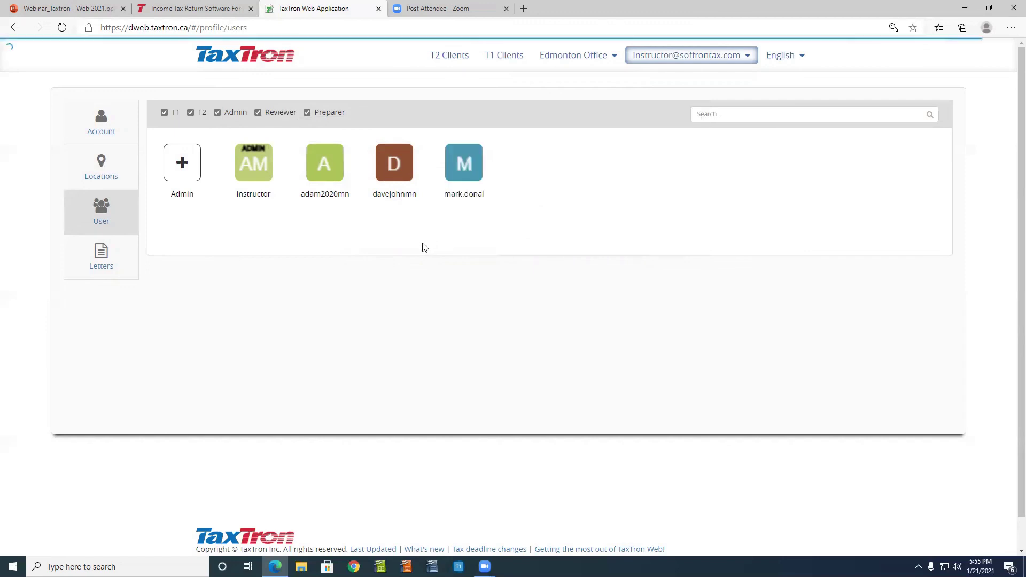
Examine the T1 preparer's product, role, reviewer and location settings, and close them without changes.
click(458, 170)
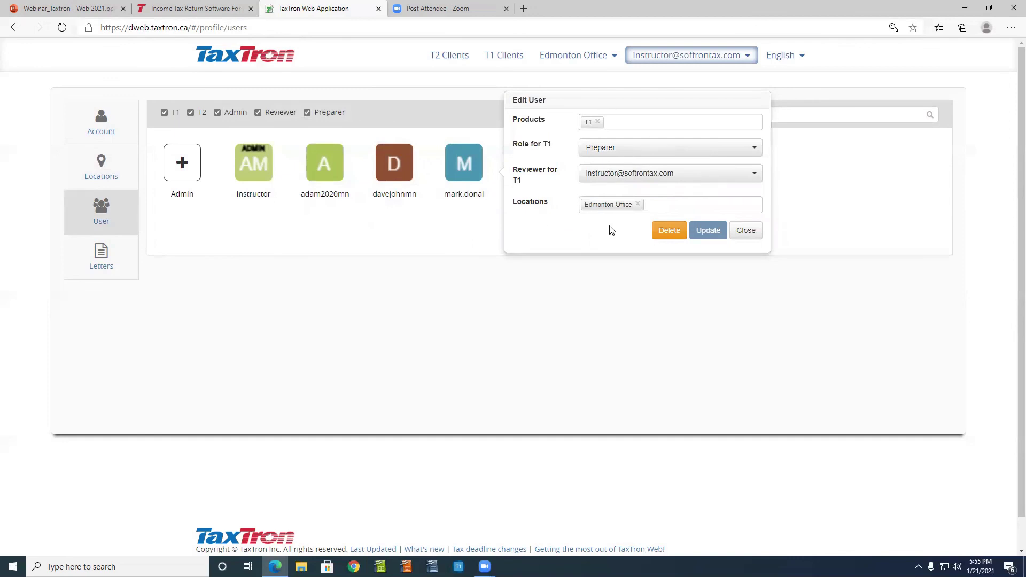
click(745, 233)
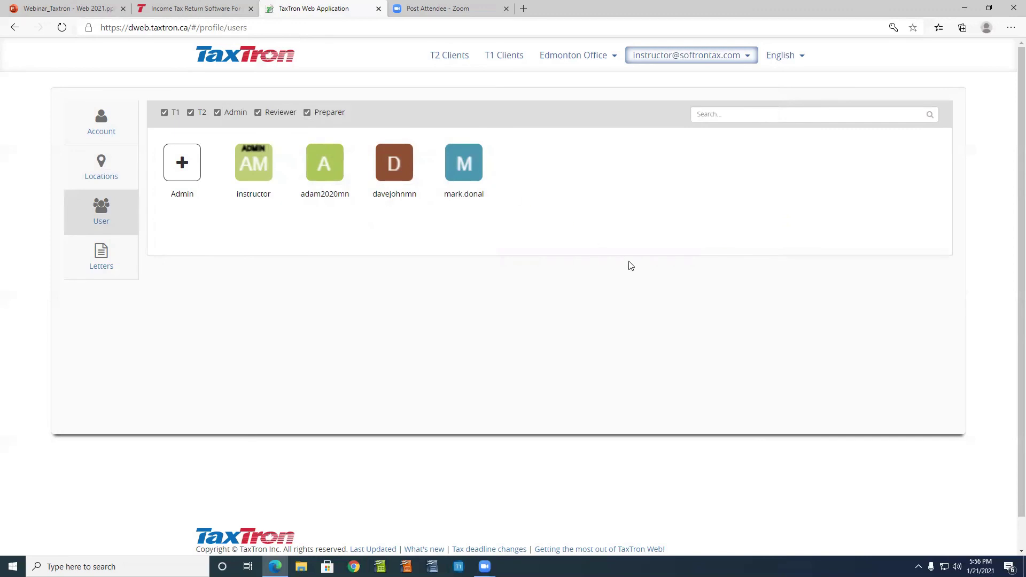
scroll(650, 287, down, 2)
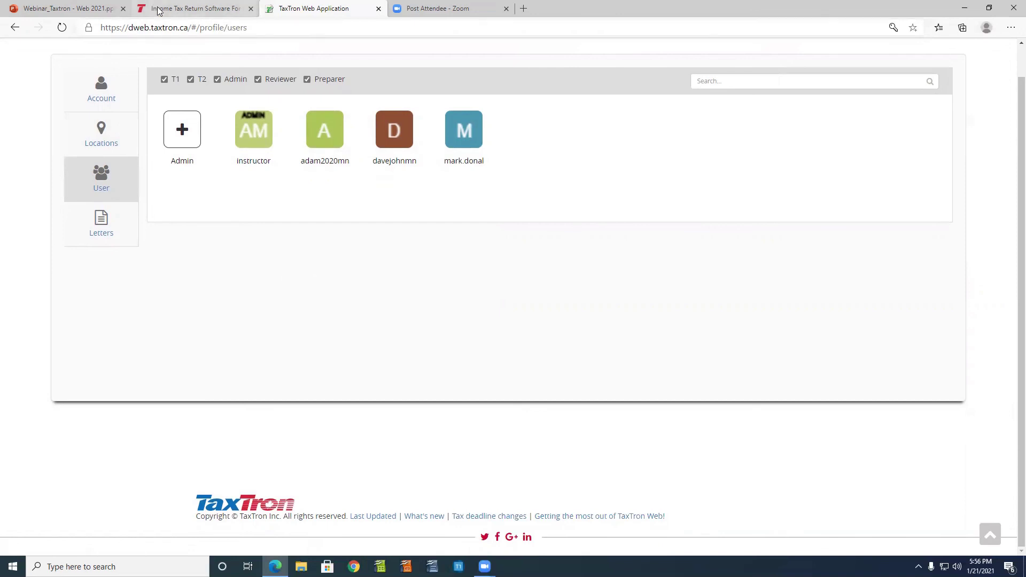
Switch to the TaxTron website and show its list of products and pricing.
click(181, 8)
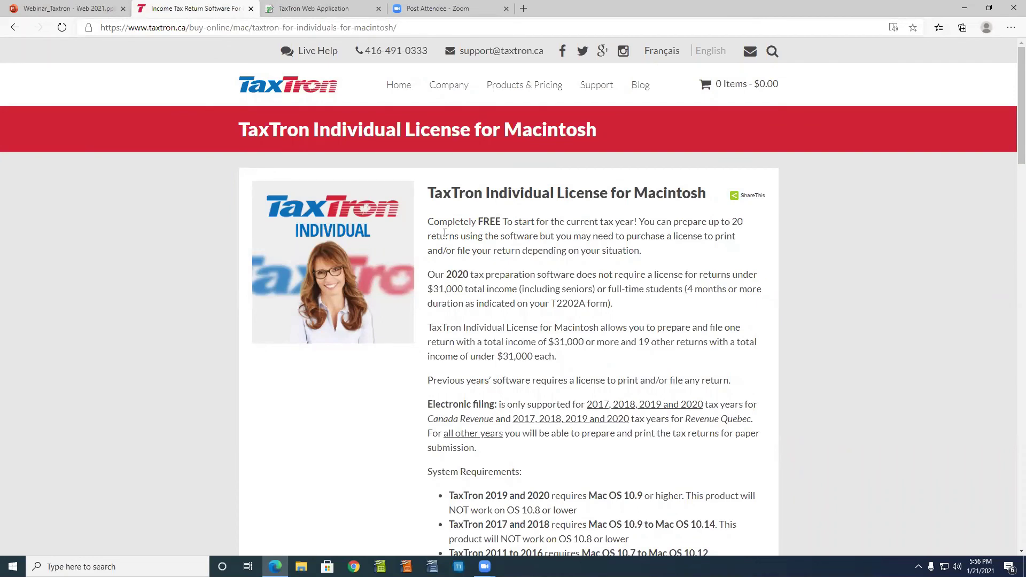
mouse_move(527, 89)
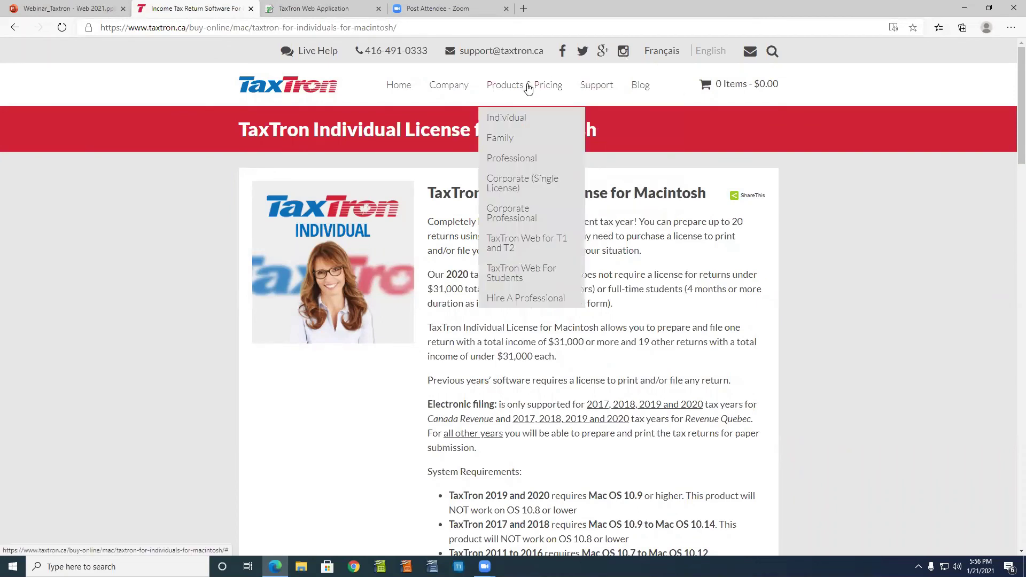